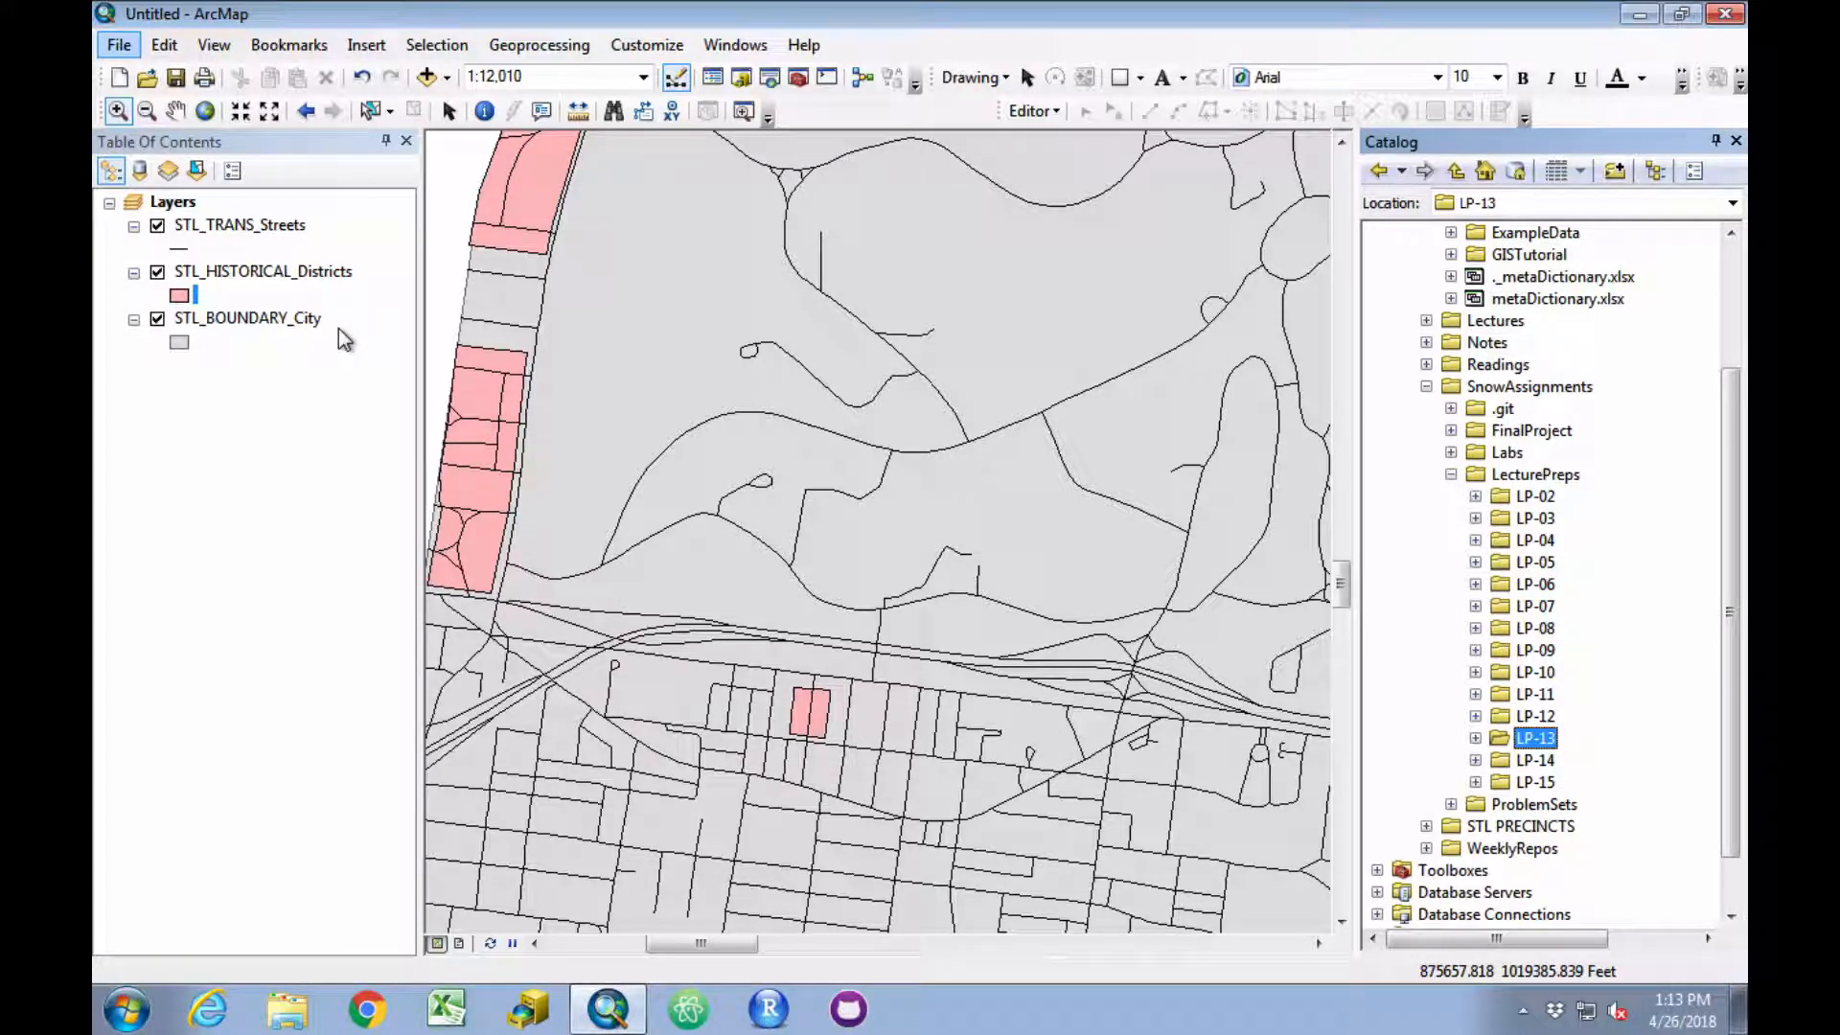
- Create a file geodatabase named LP-13 inside the LP-13 folder under LecturePreps
right_click(1549, 750)
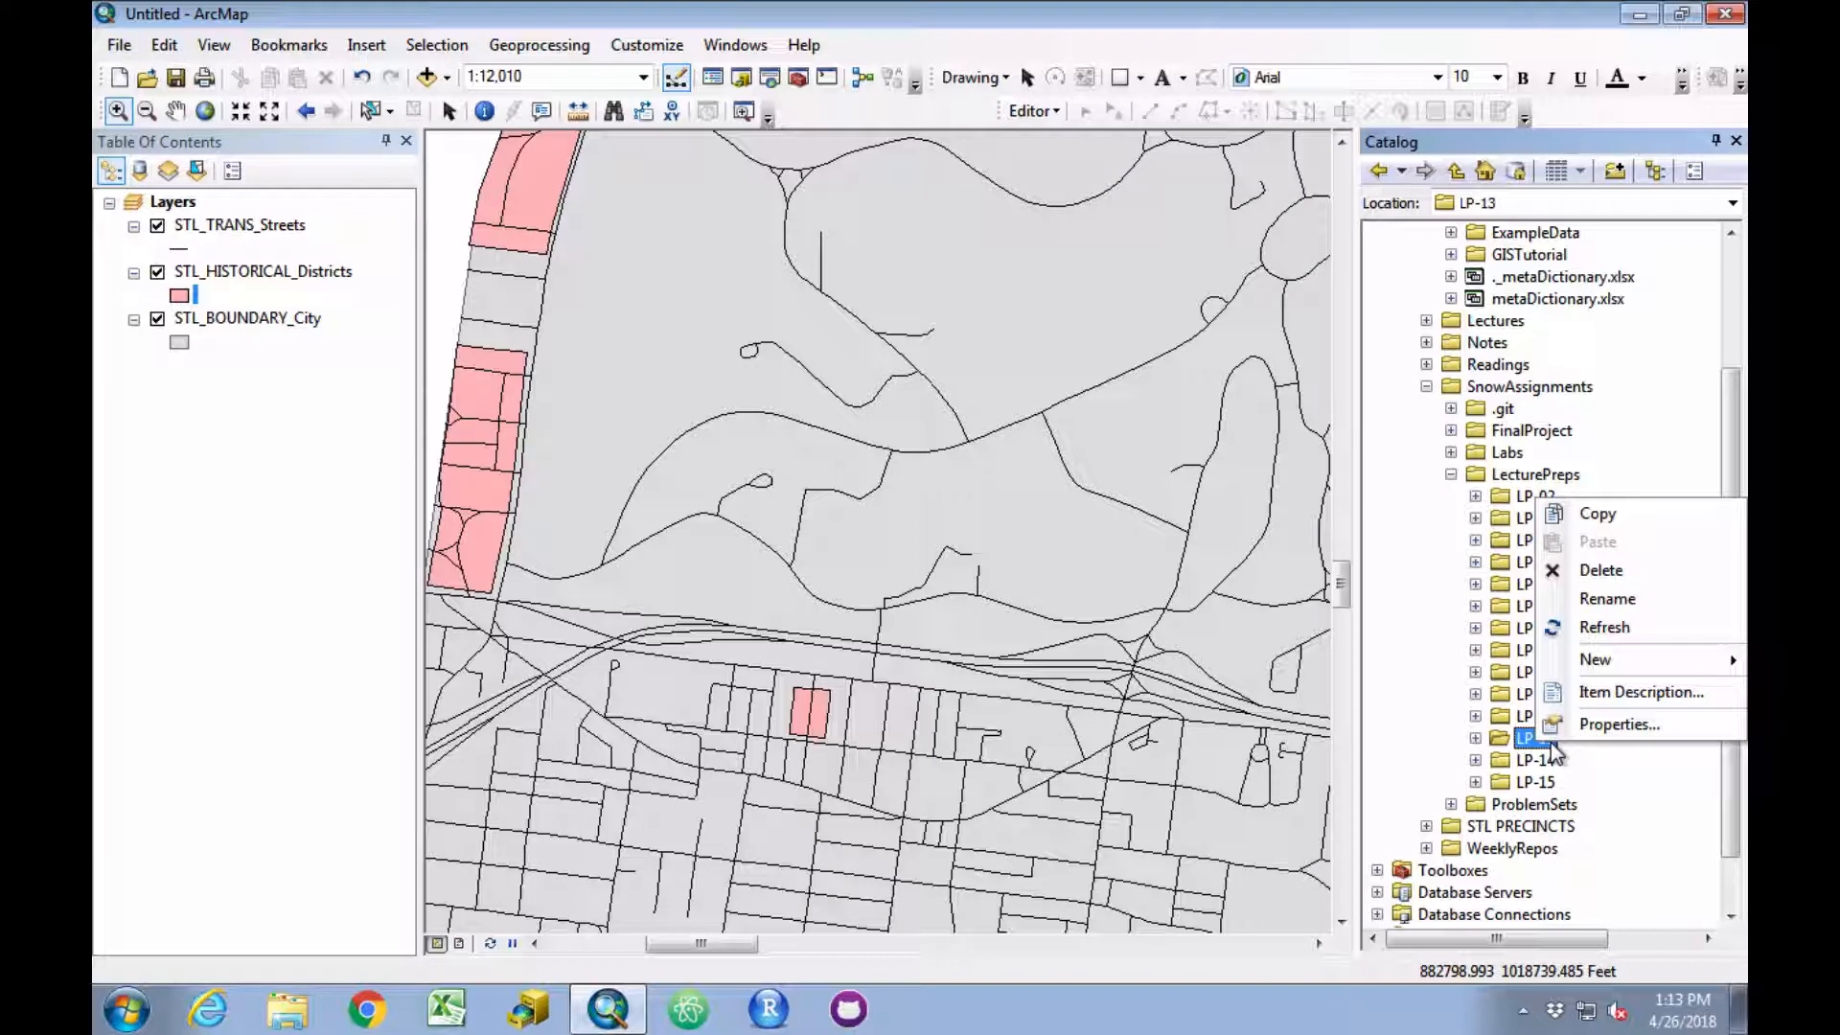
mouse_move(1600, 663)
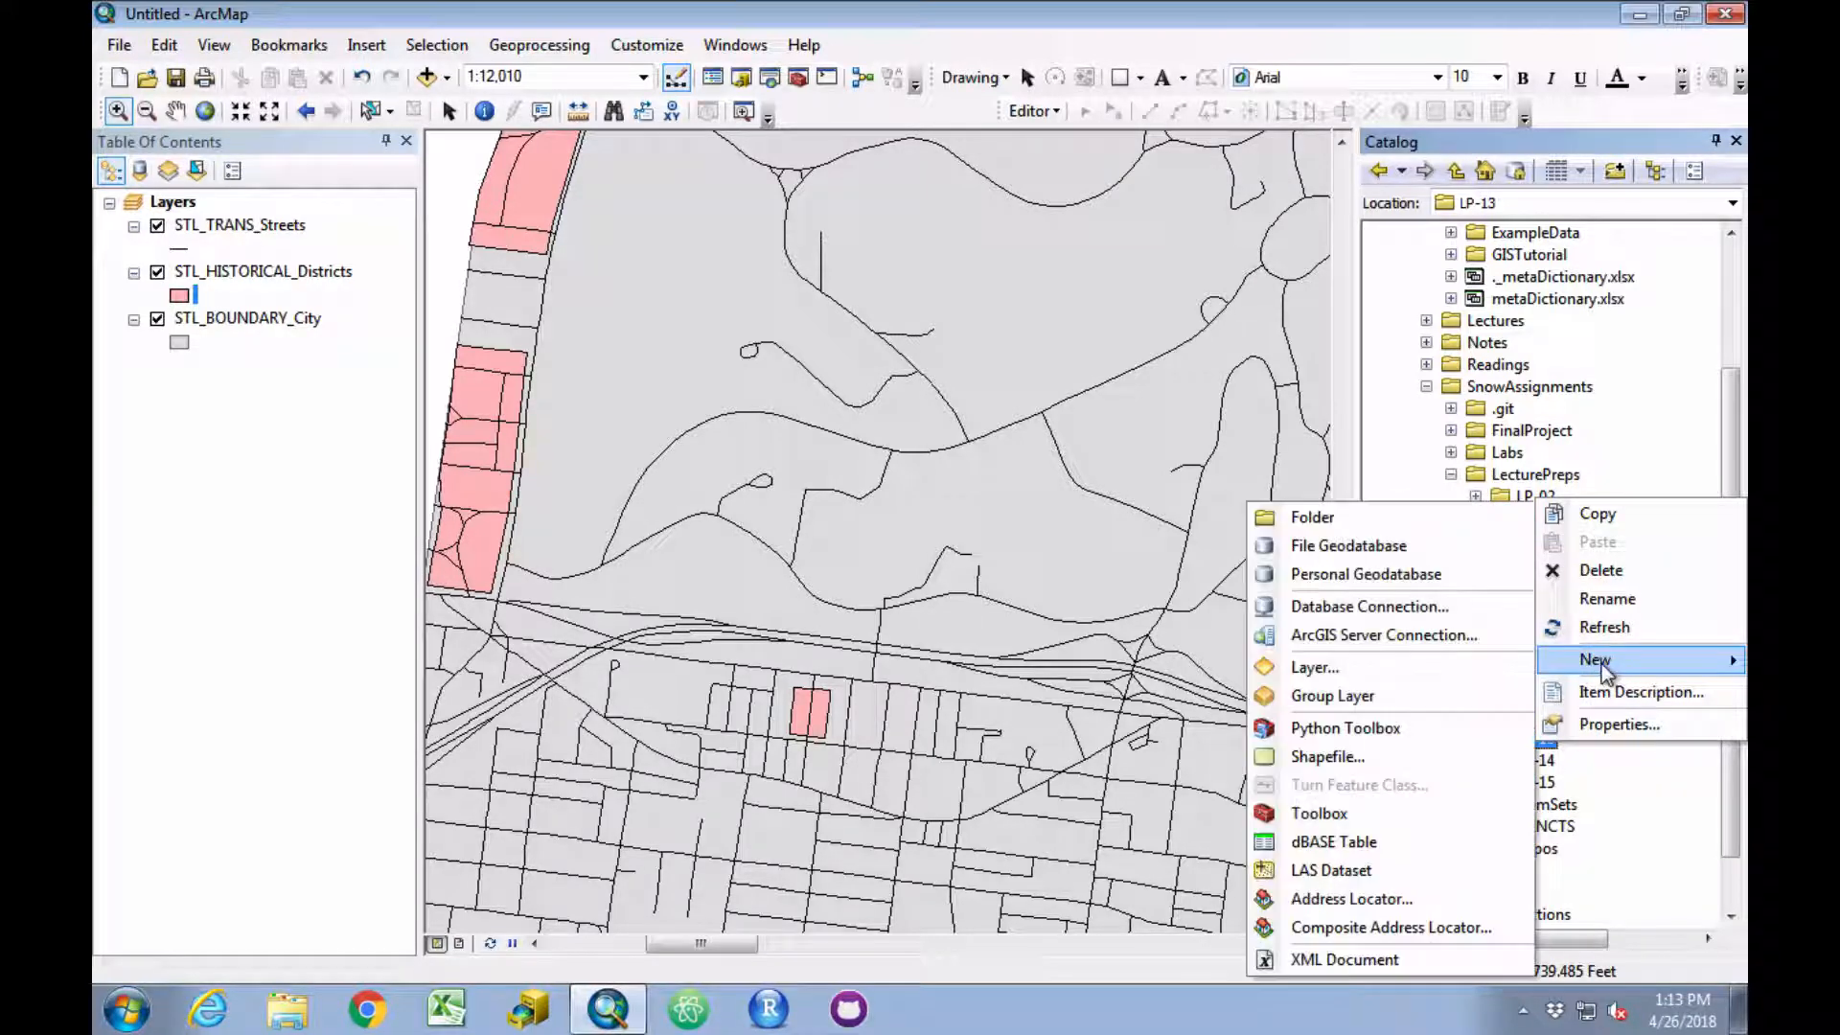
left_click(1454, 546)
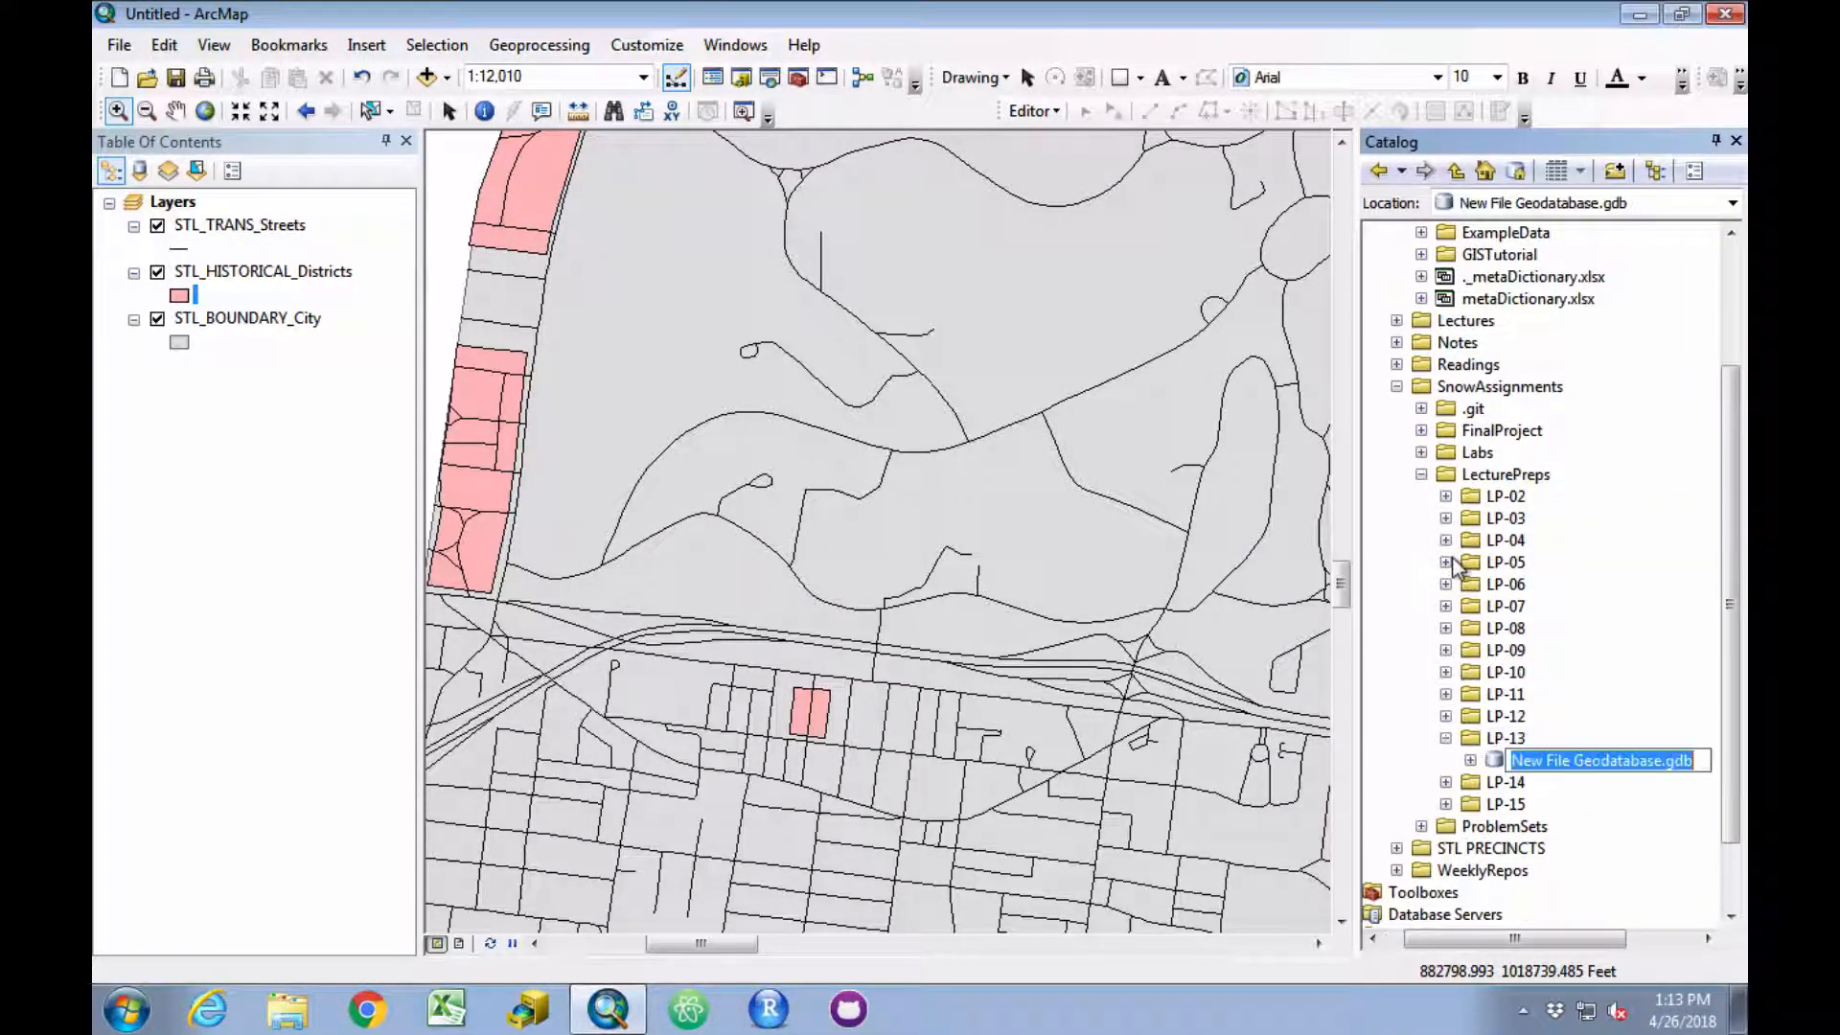
type("LP-13")
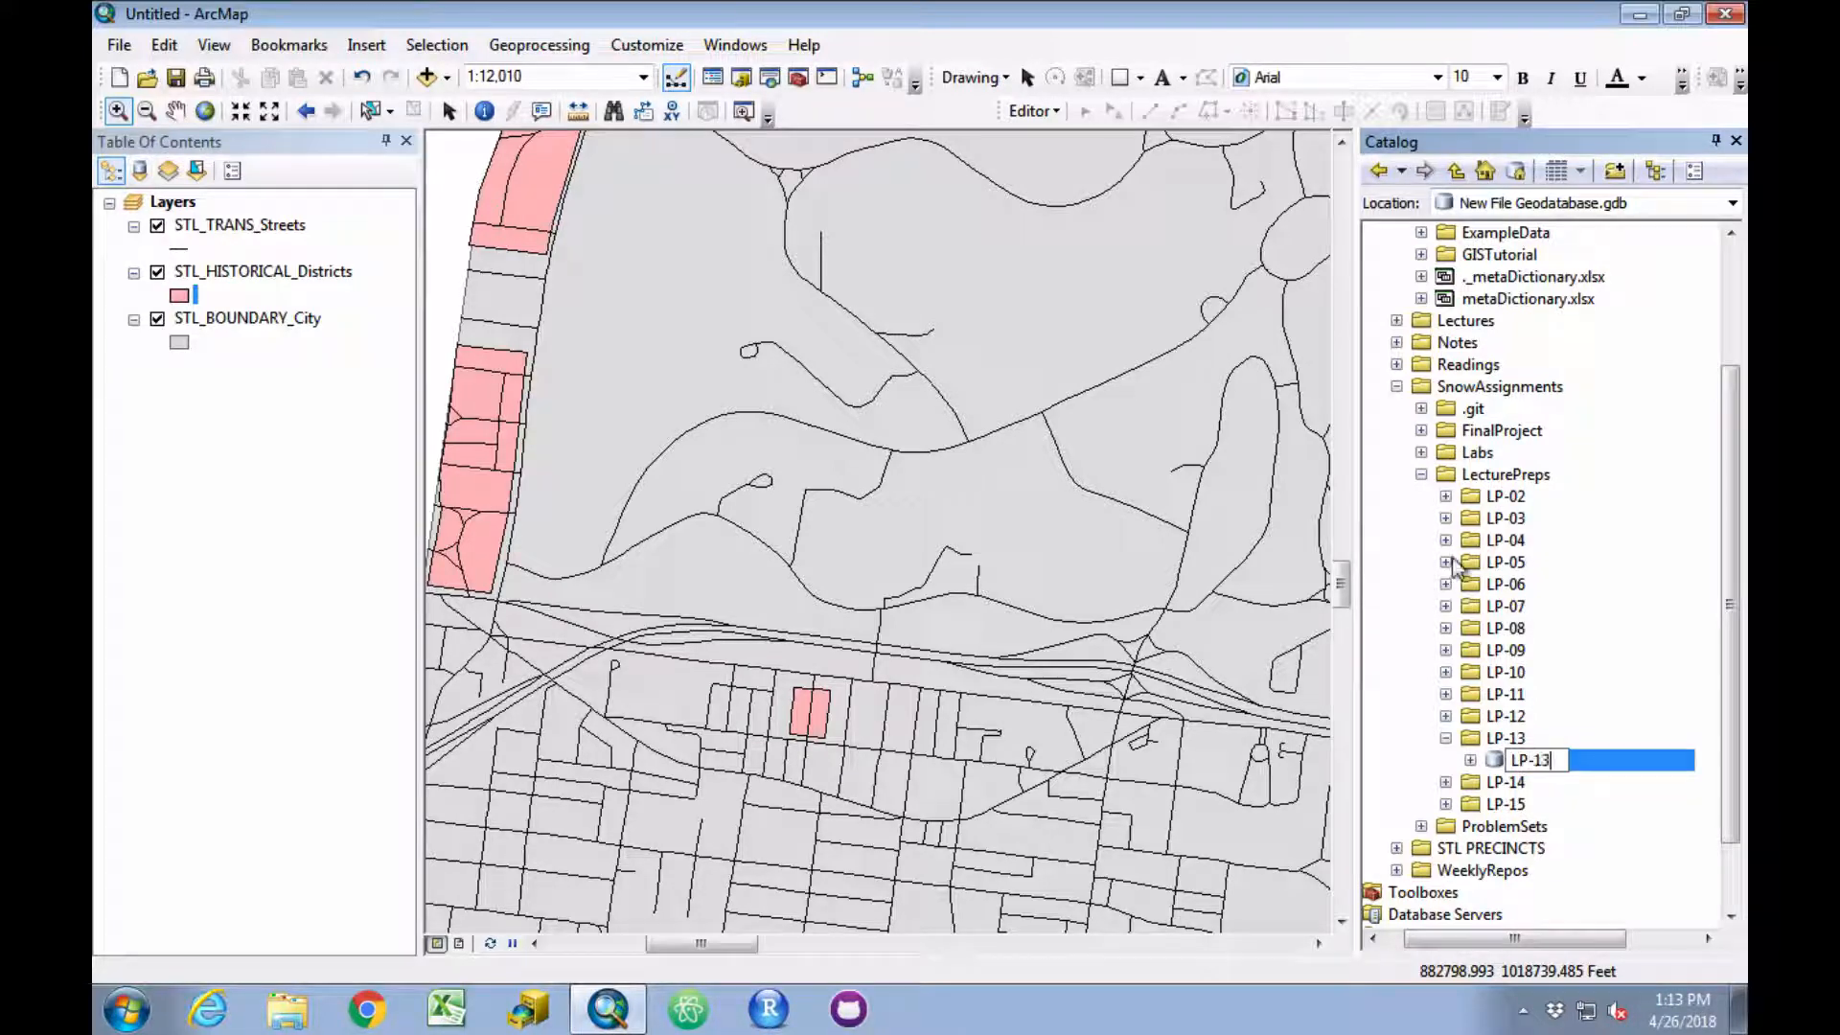
key("Return")
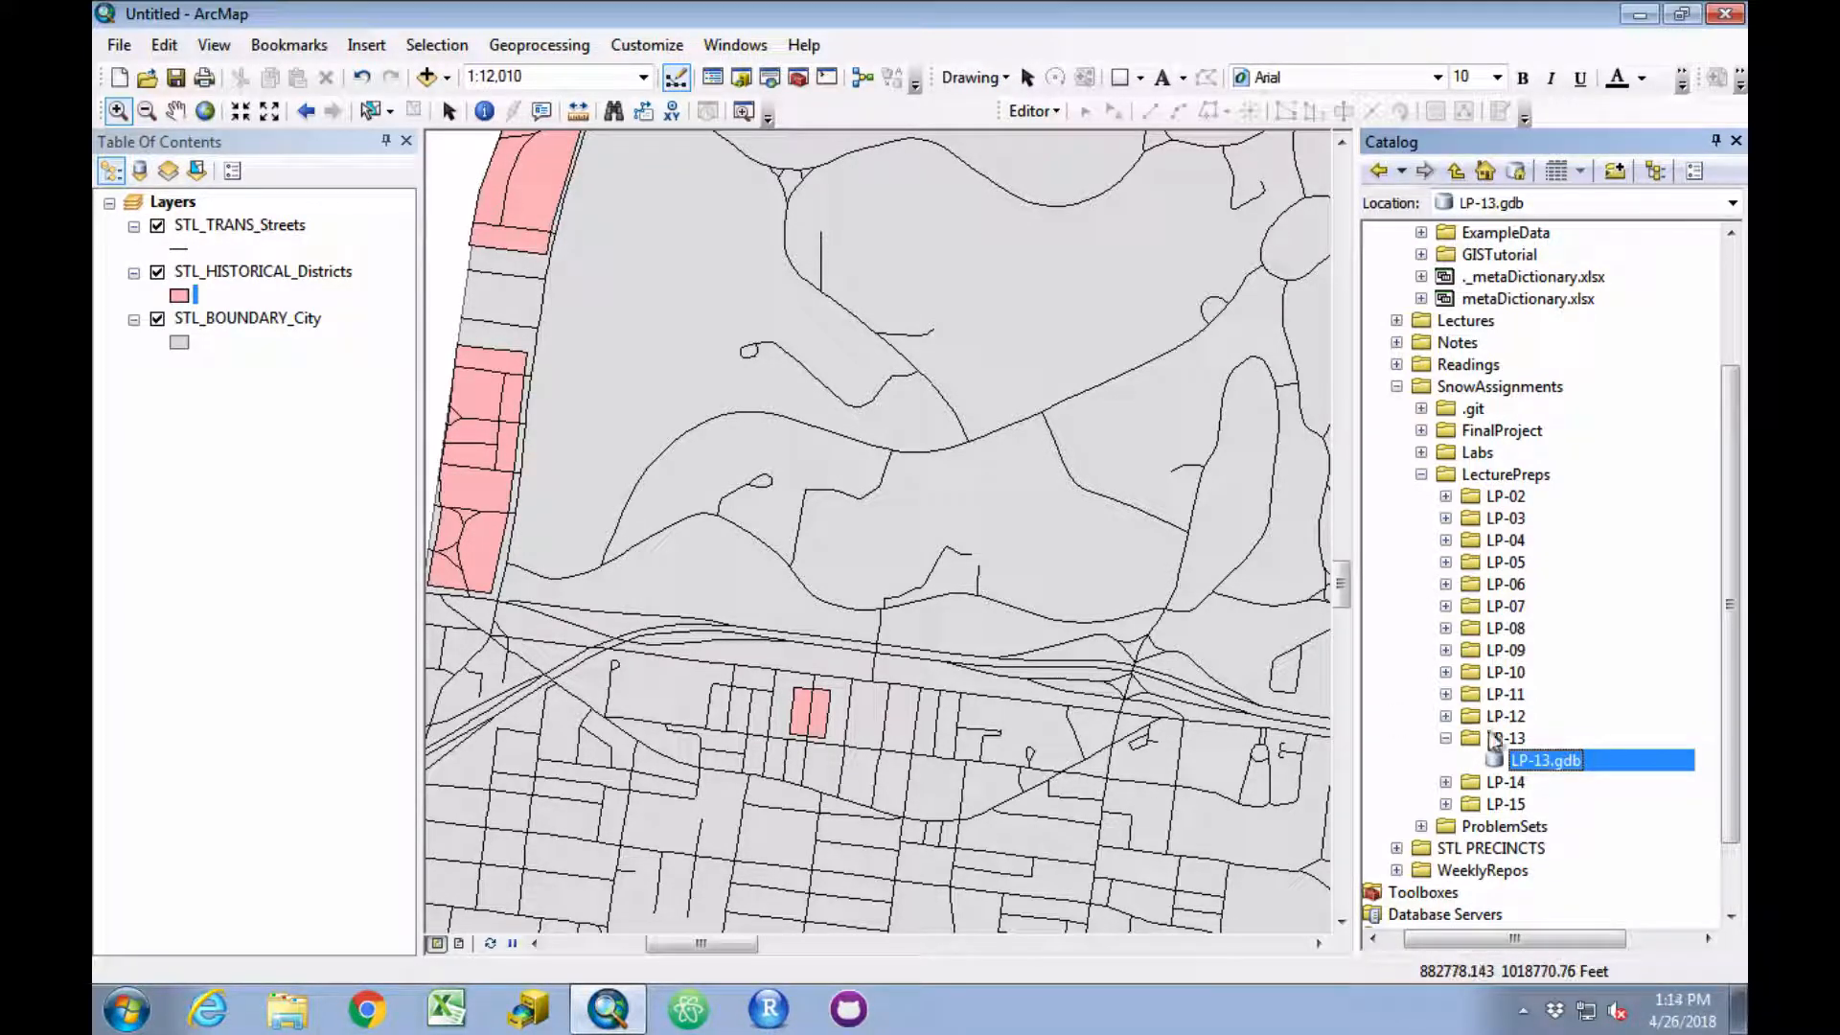
- Create a polygon feature class named zoo in LP-13.gdb, using NAD 1983 StatePlane Missouri East FIPS 2401 (US Feet) and the default tolerance and fields
right_click(1531, 759)
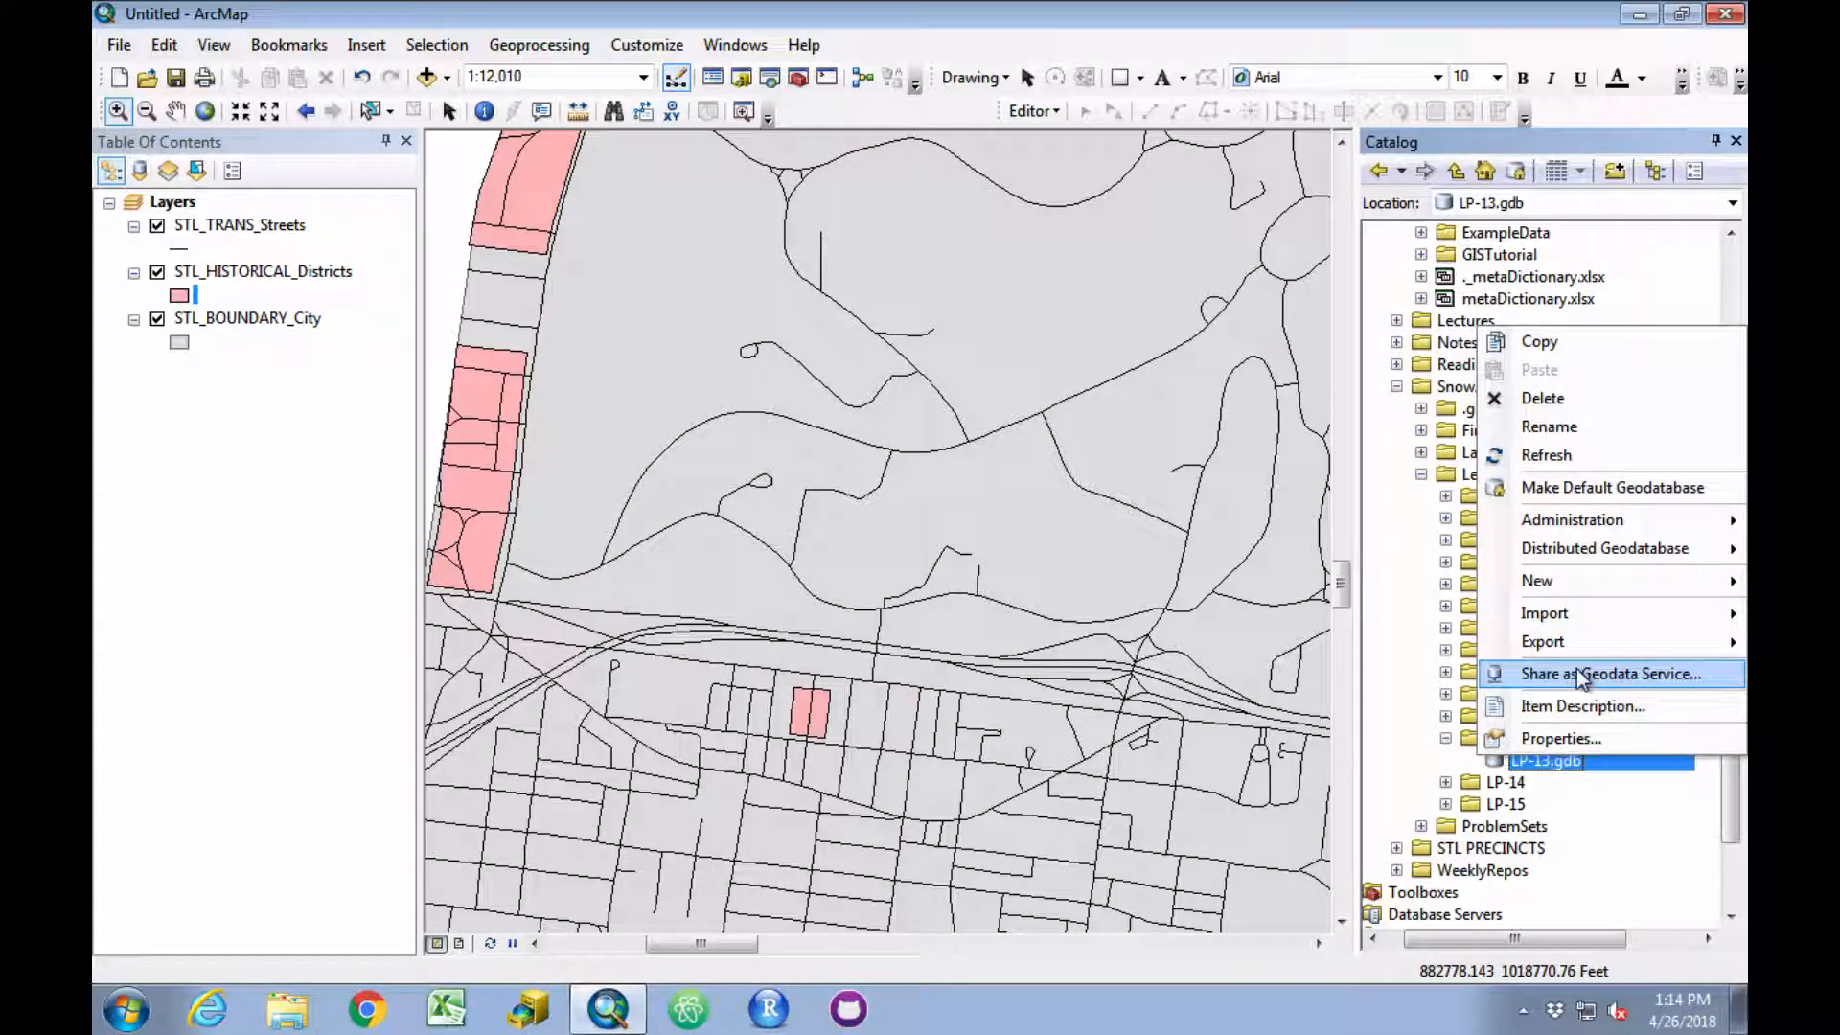
mouse_move(1579, 576)
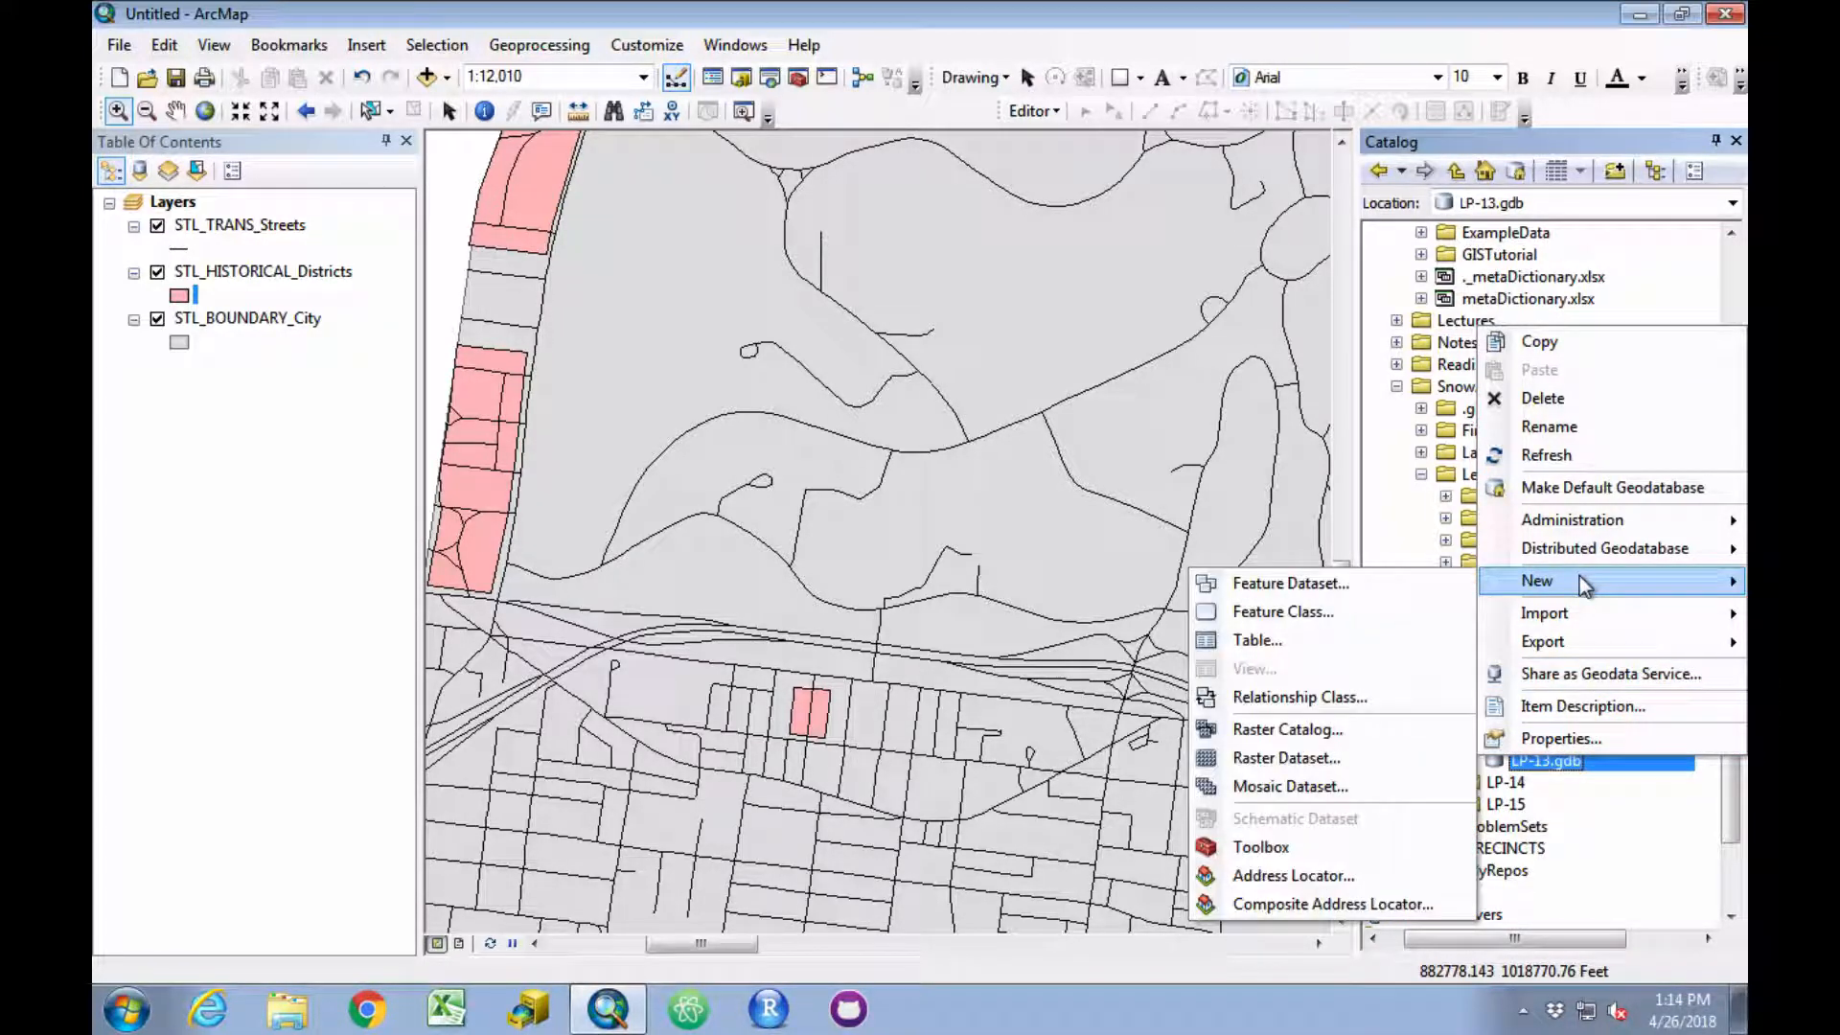
left_click(1431, 610)
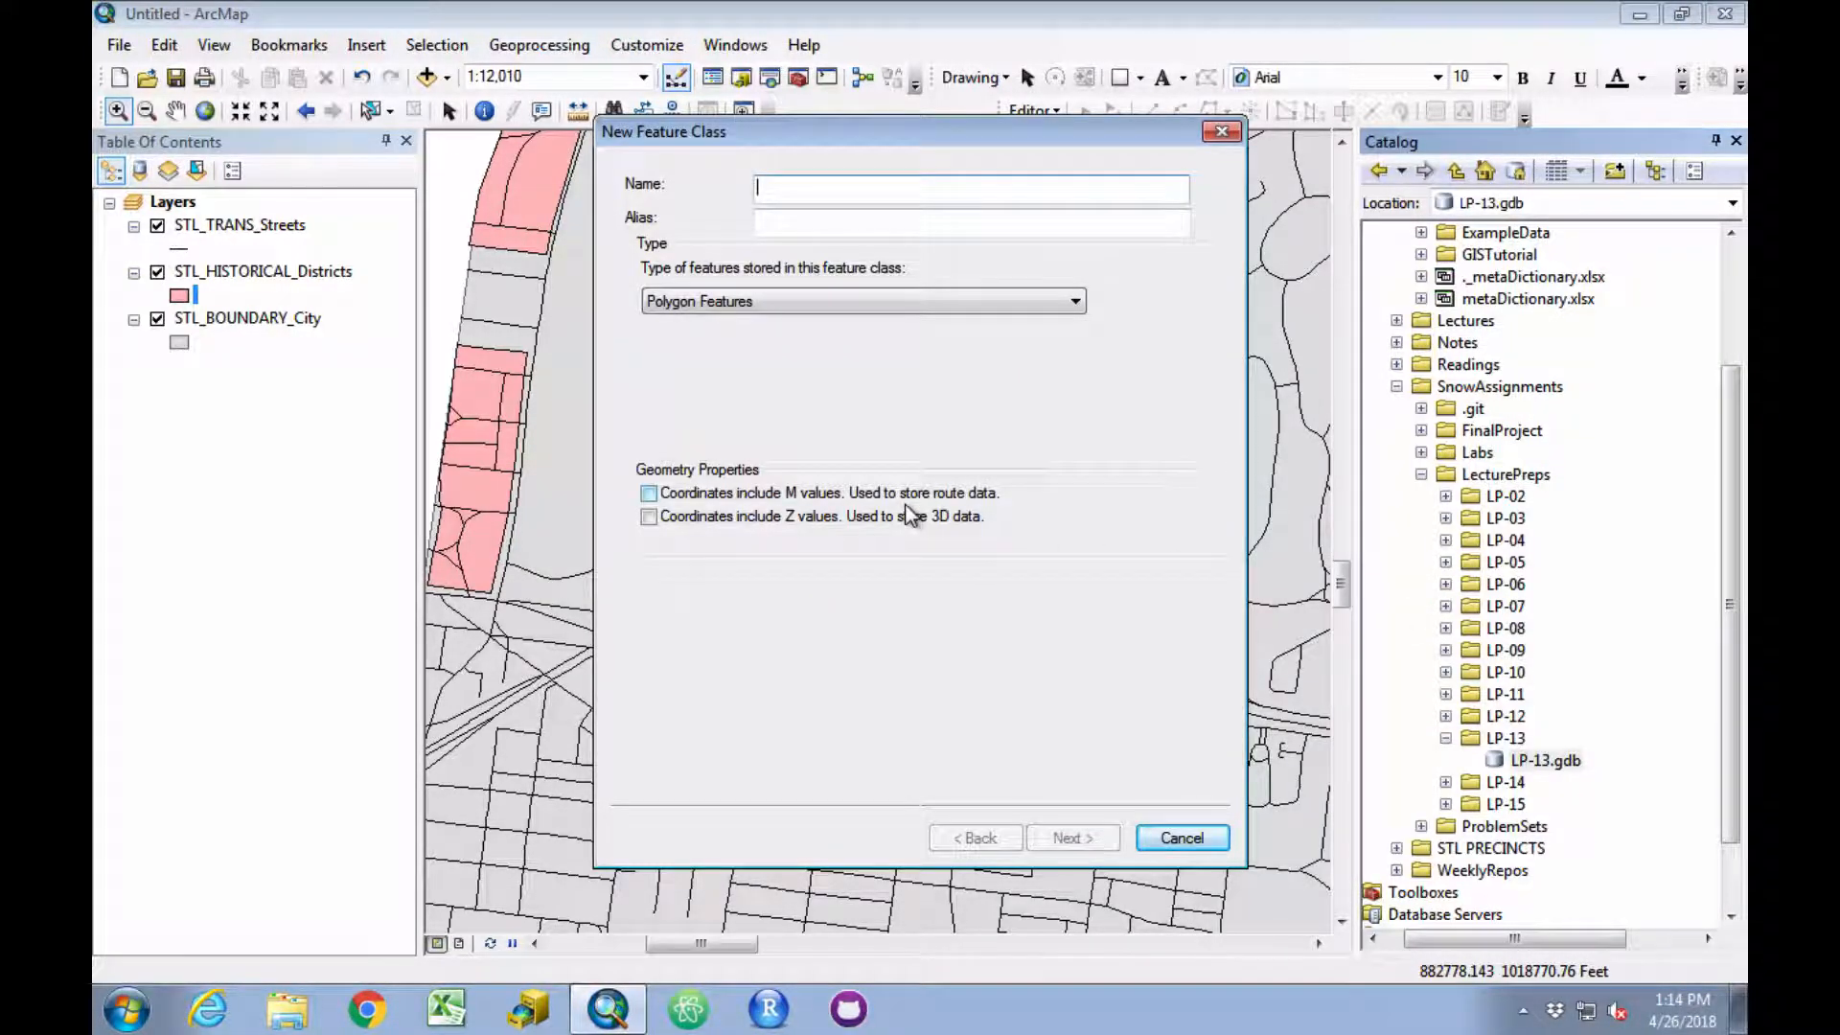
type("zdo")
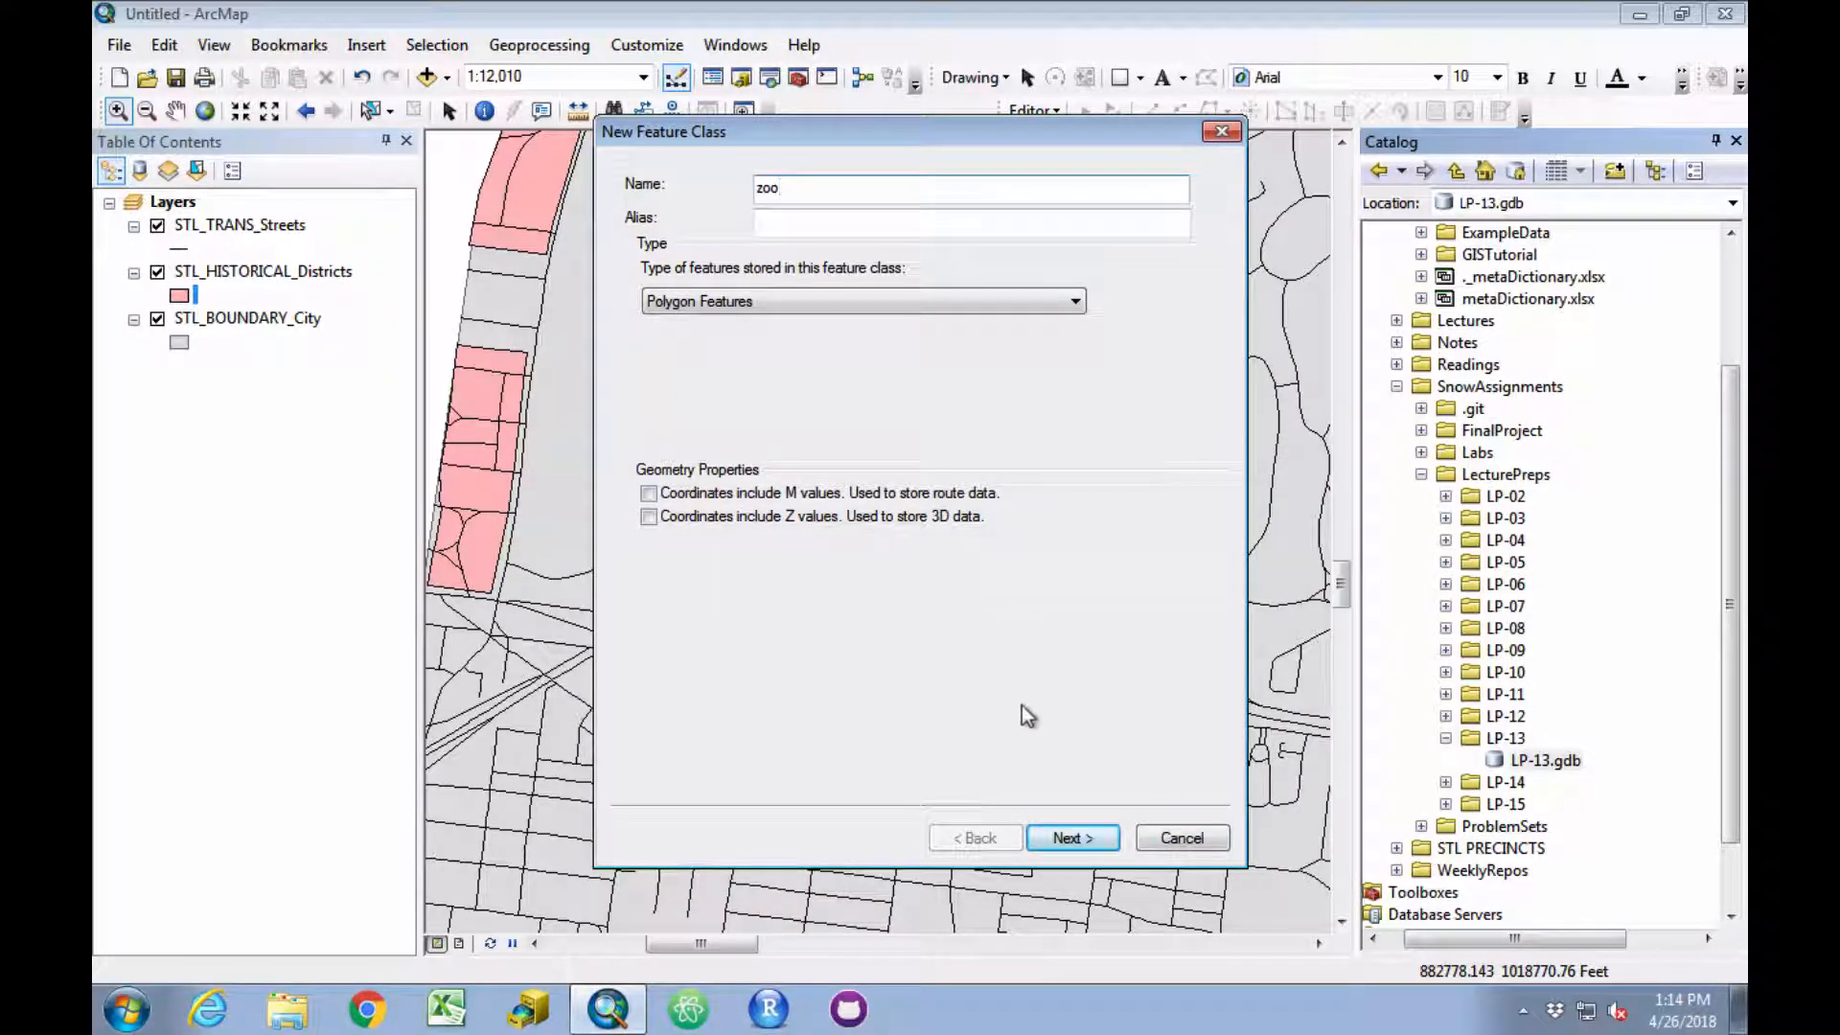
left_click(1068, 839)
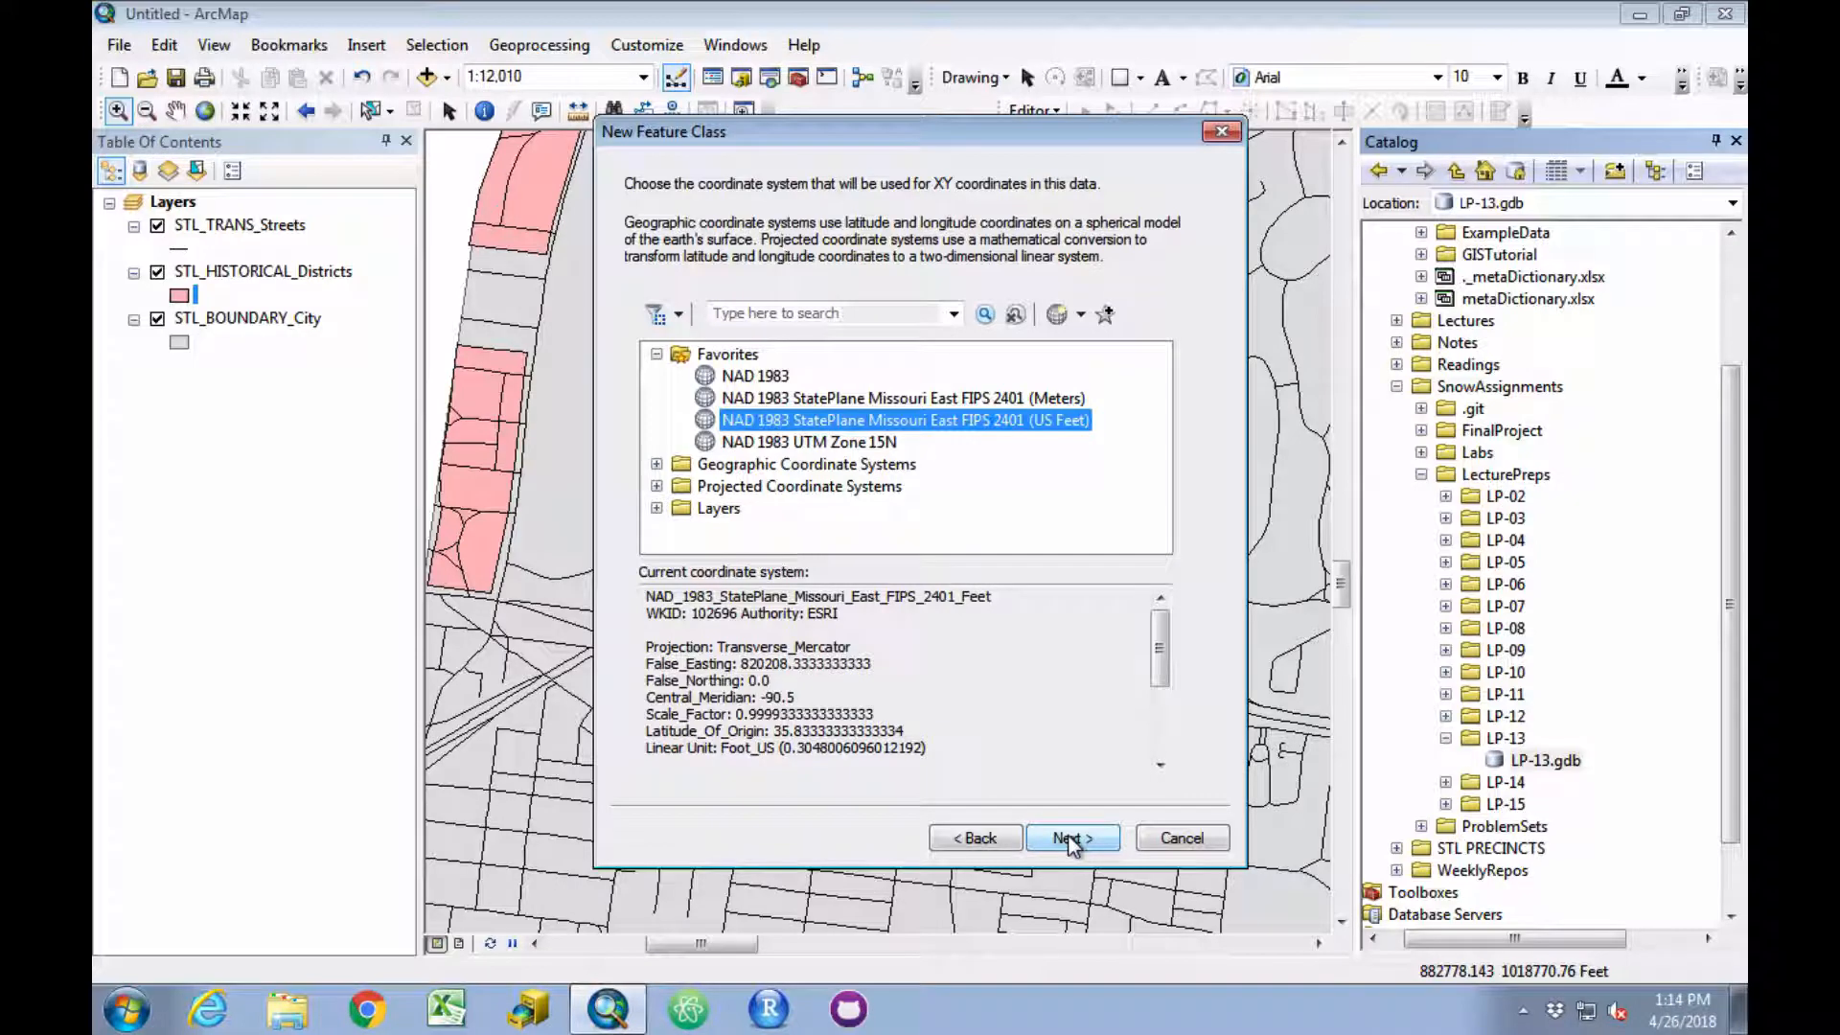
left_click(1068, 839)
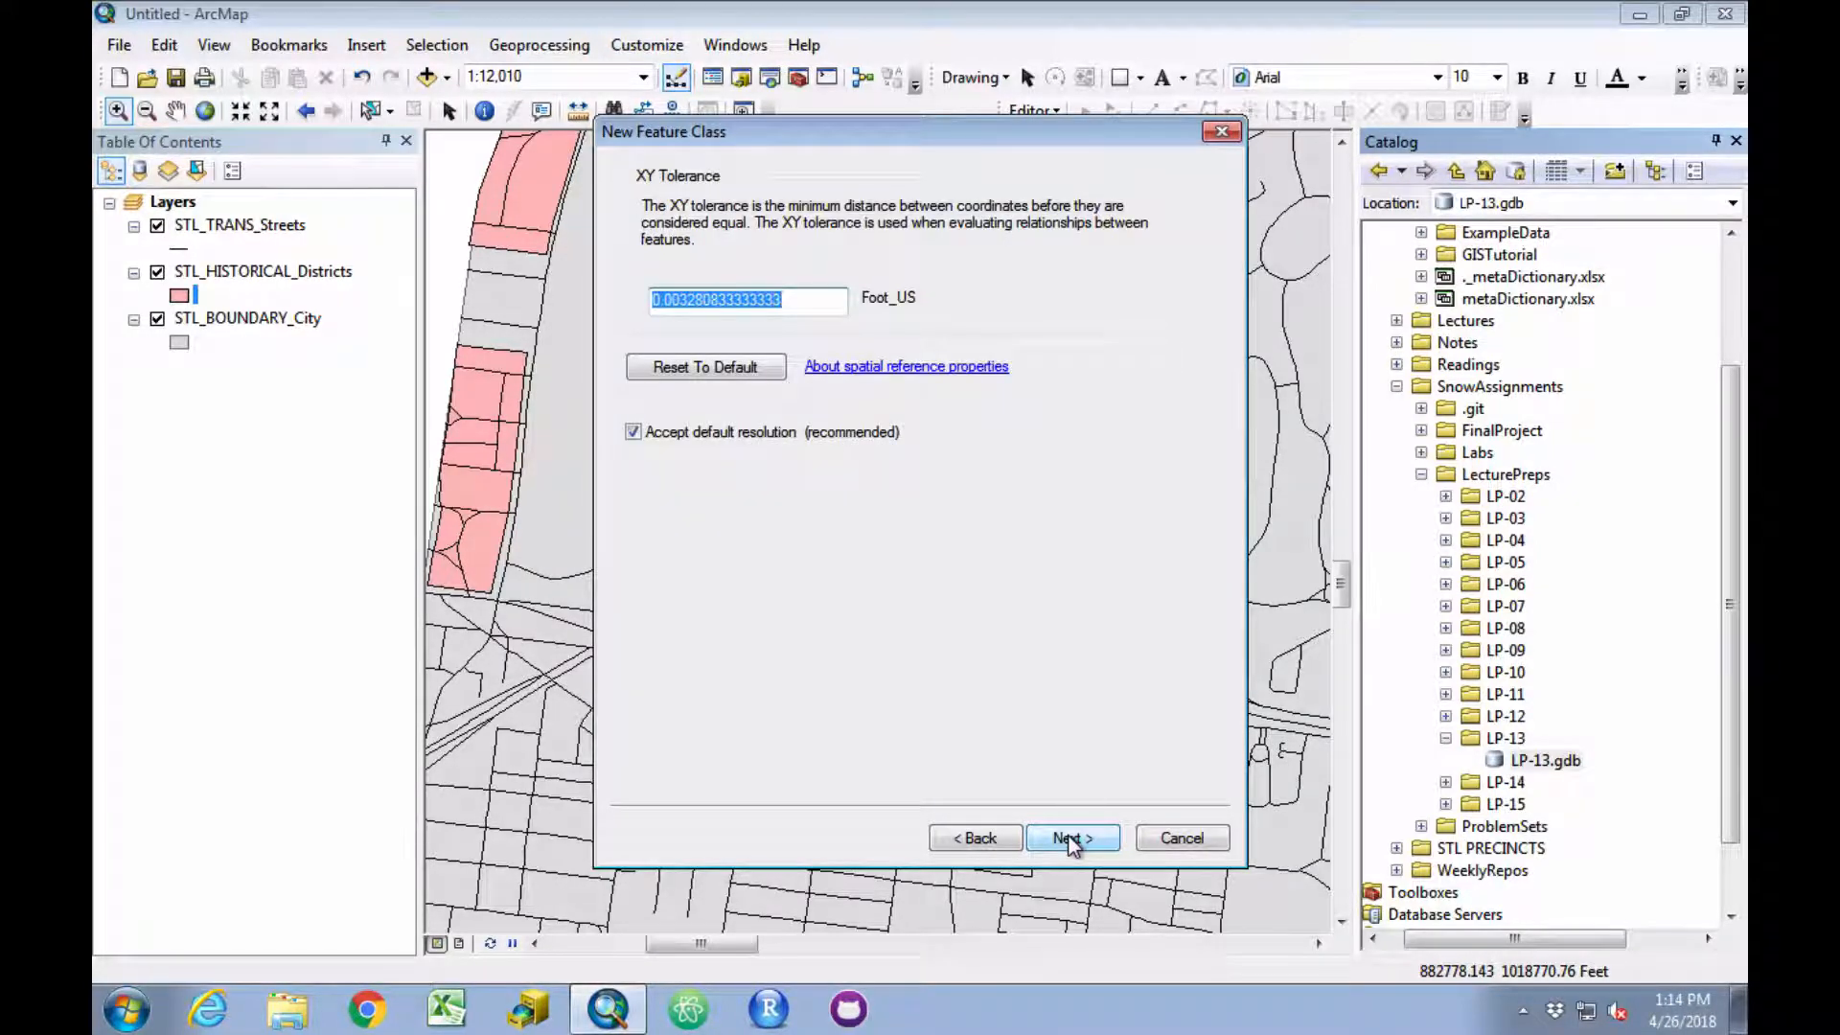
left_click(1068, 840)
left_click(1071, 840)
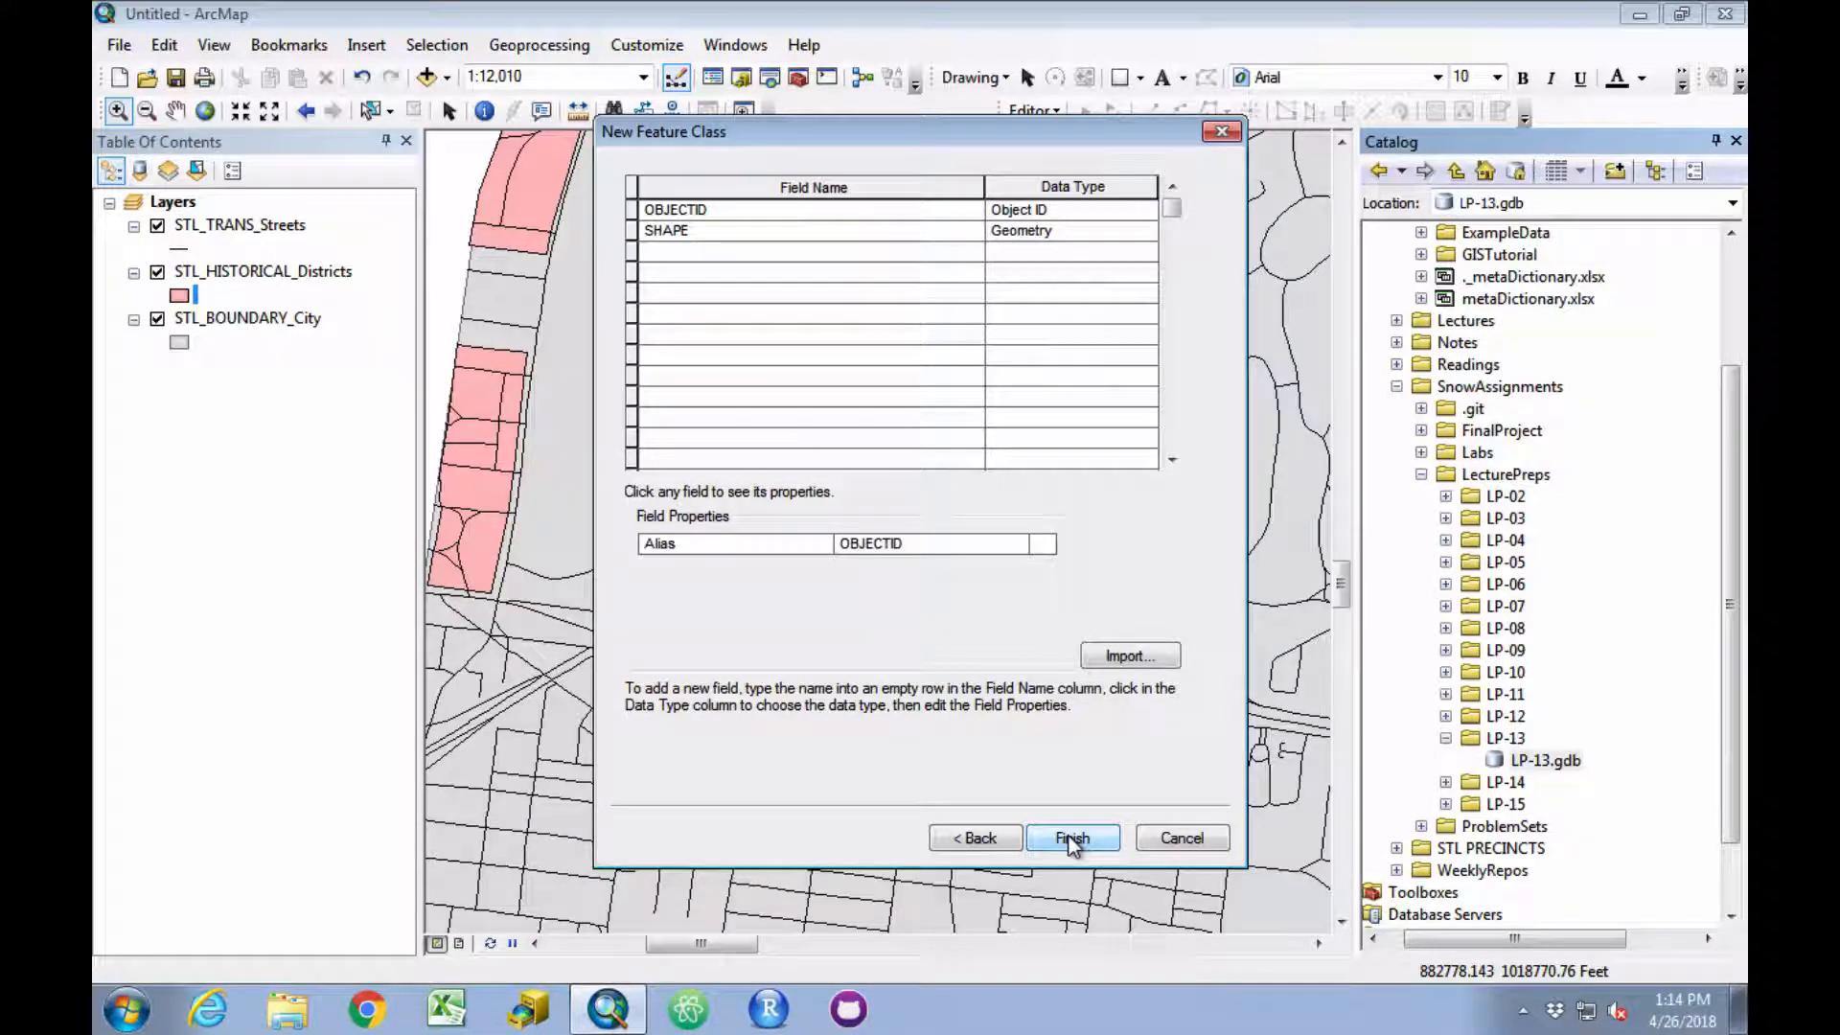
left_click(1071, 840)
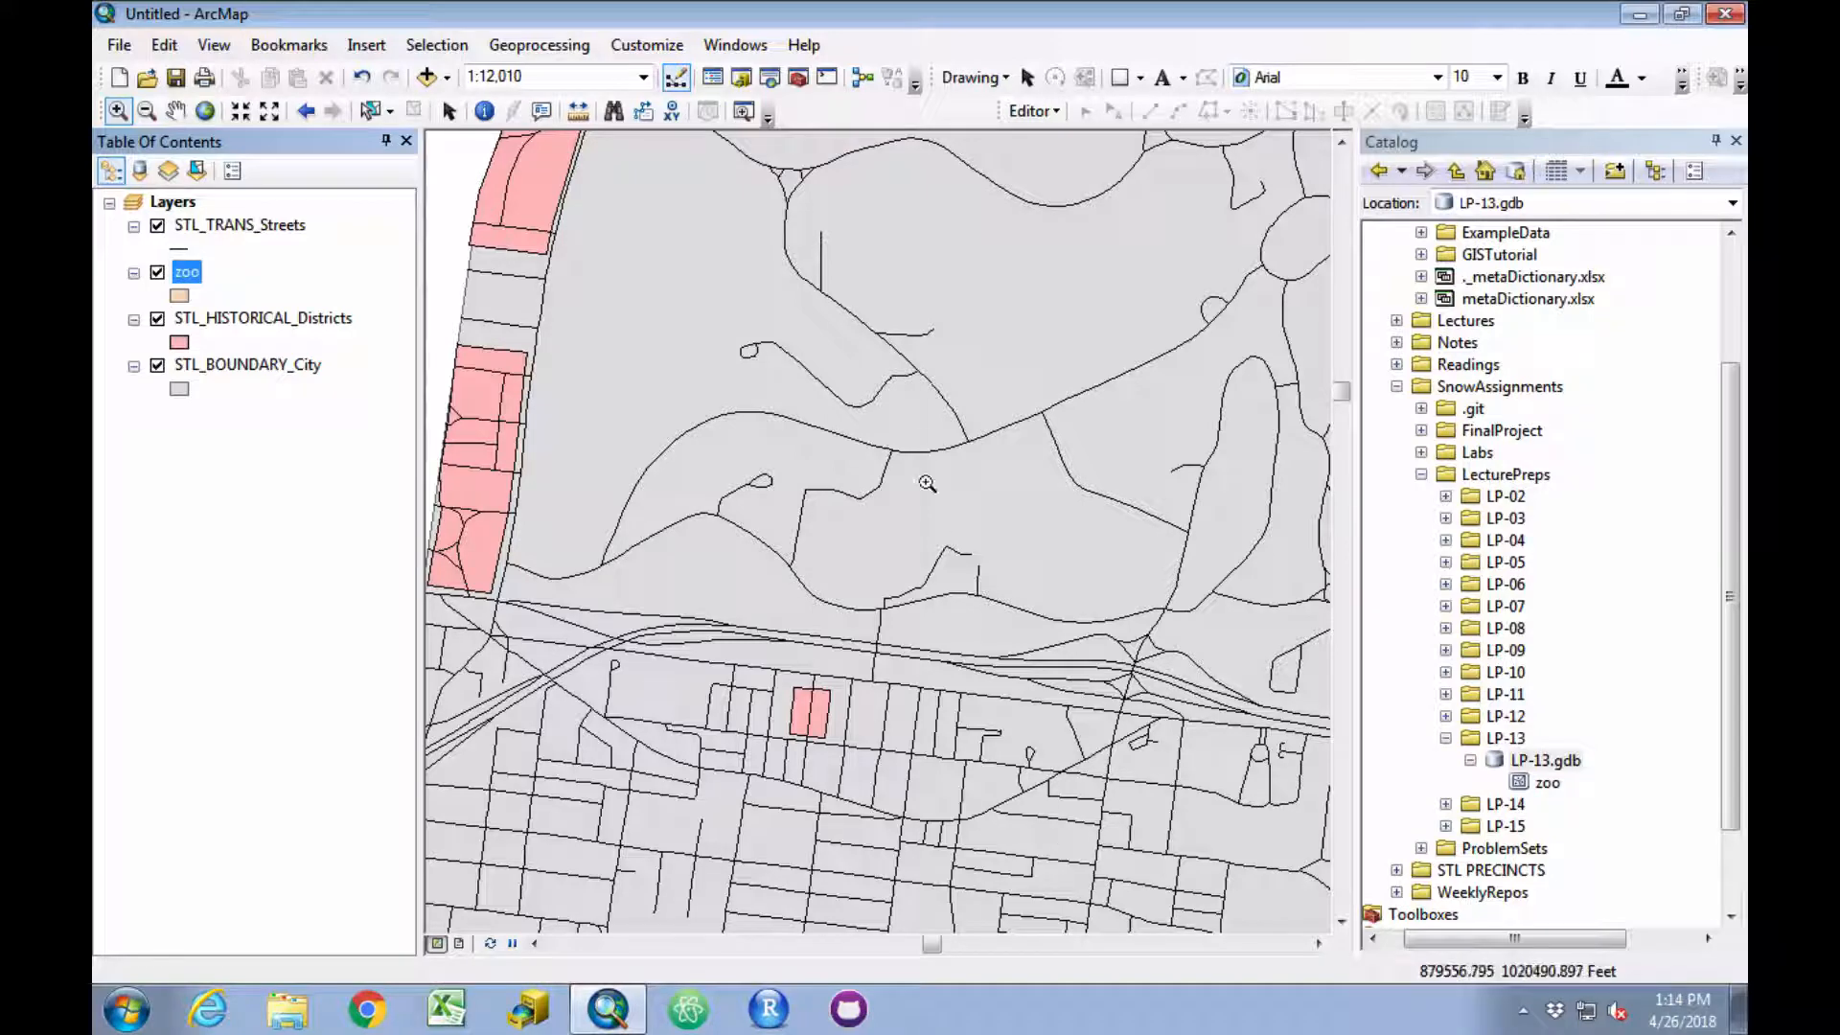
- Start an edit session on the zoo layer
left_click(1058, 111)
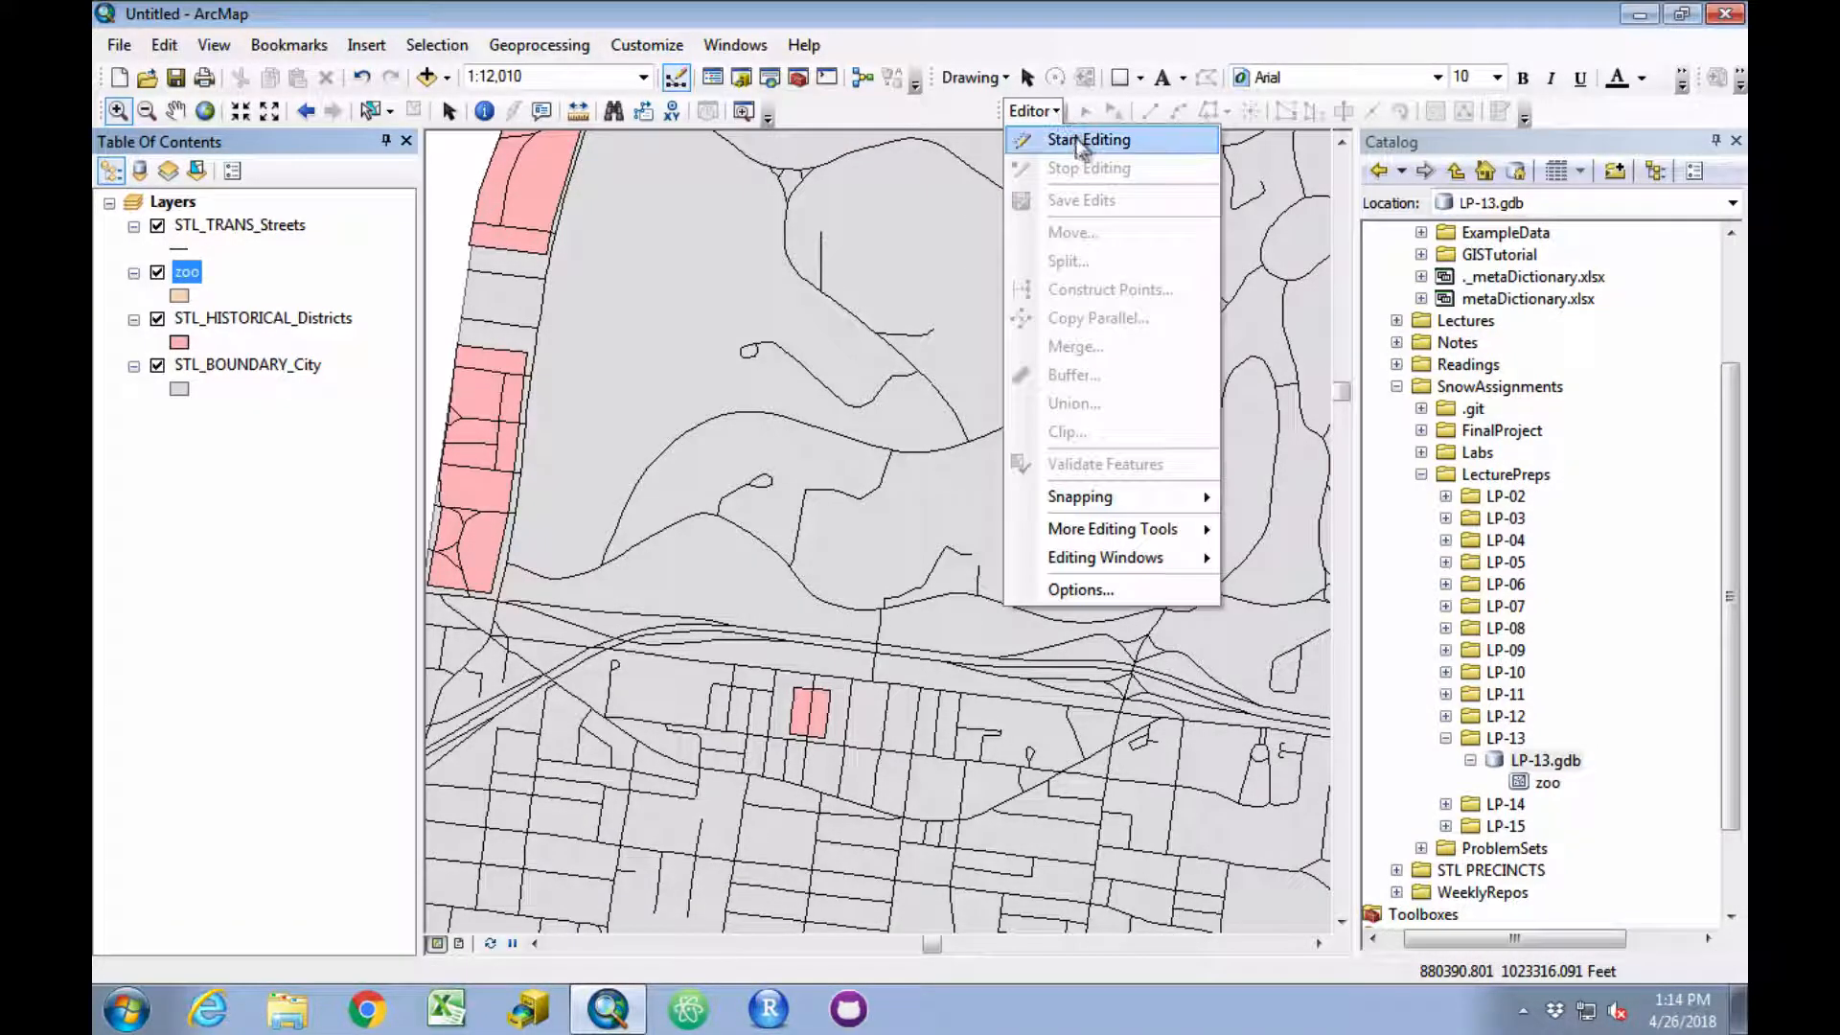
left_click(1077, 140)
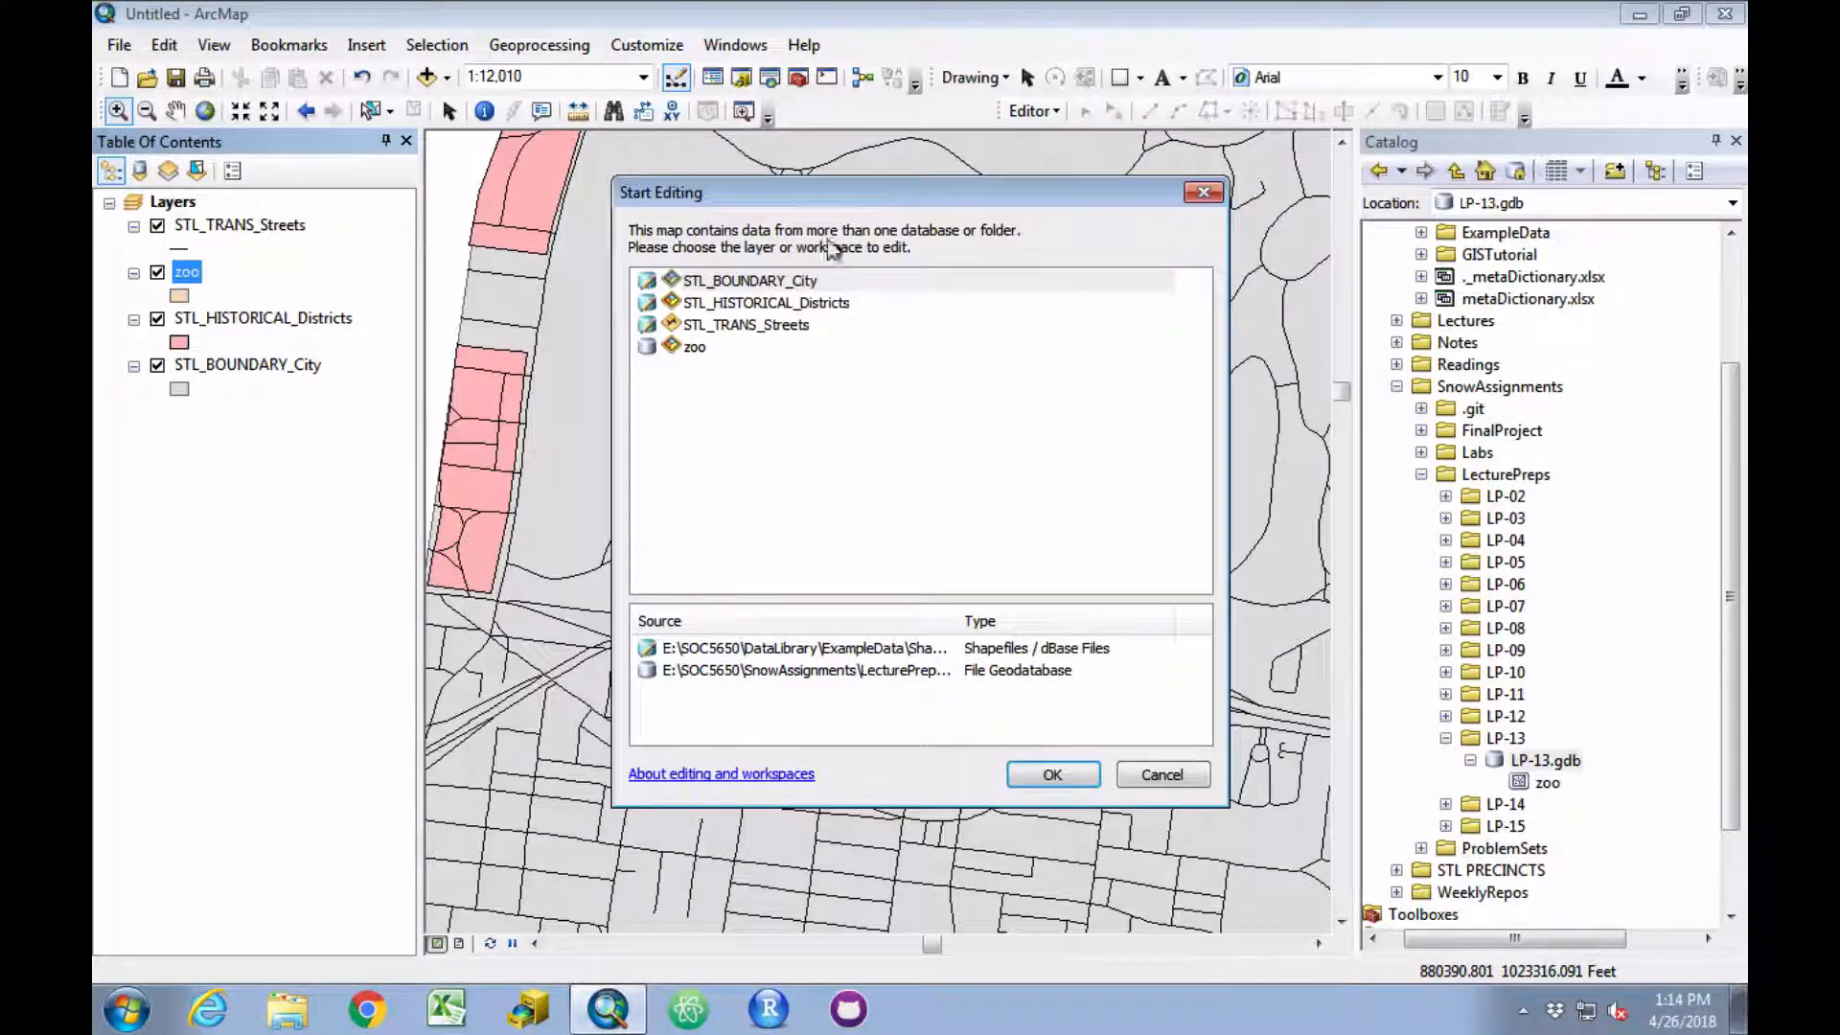
left_click(692, 346)
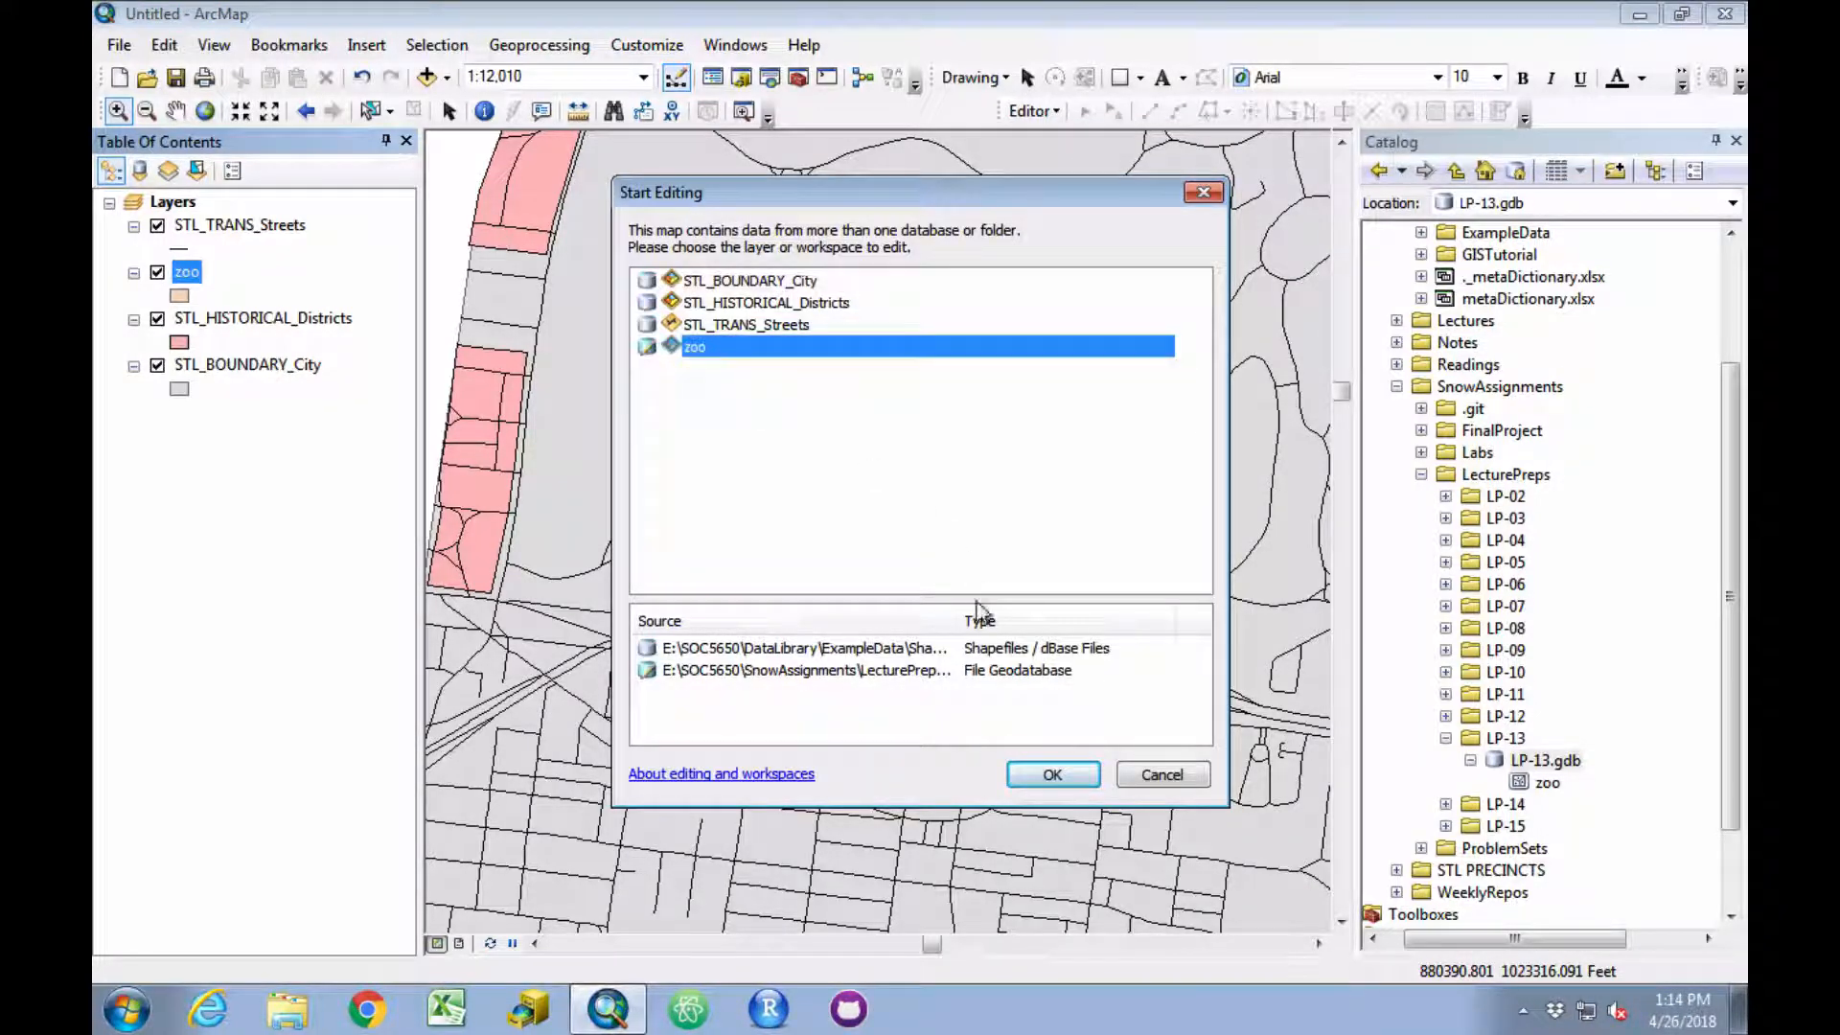
left_click(1039, 778)
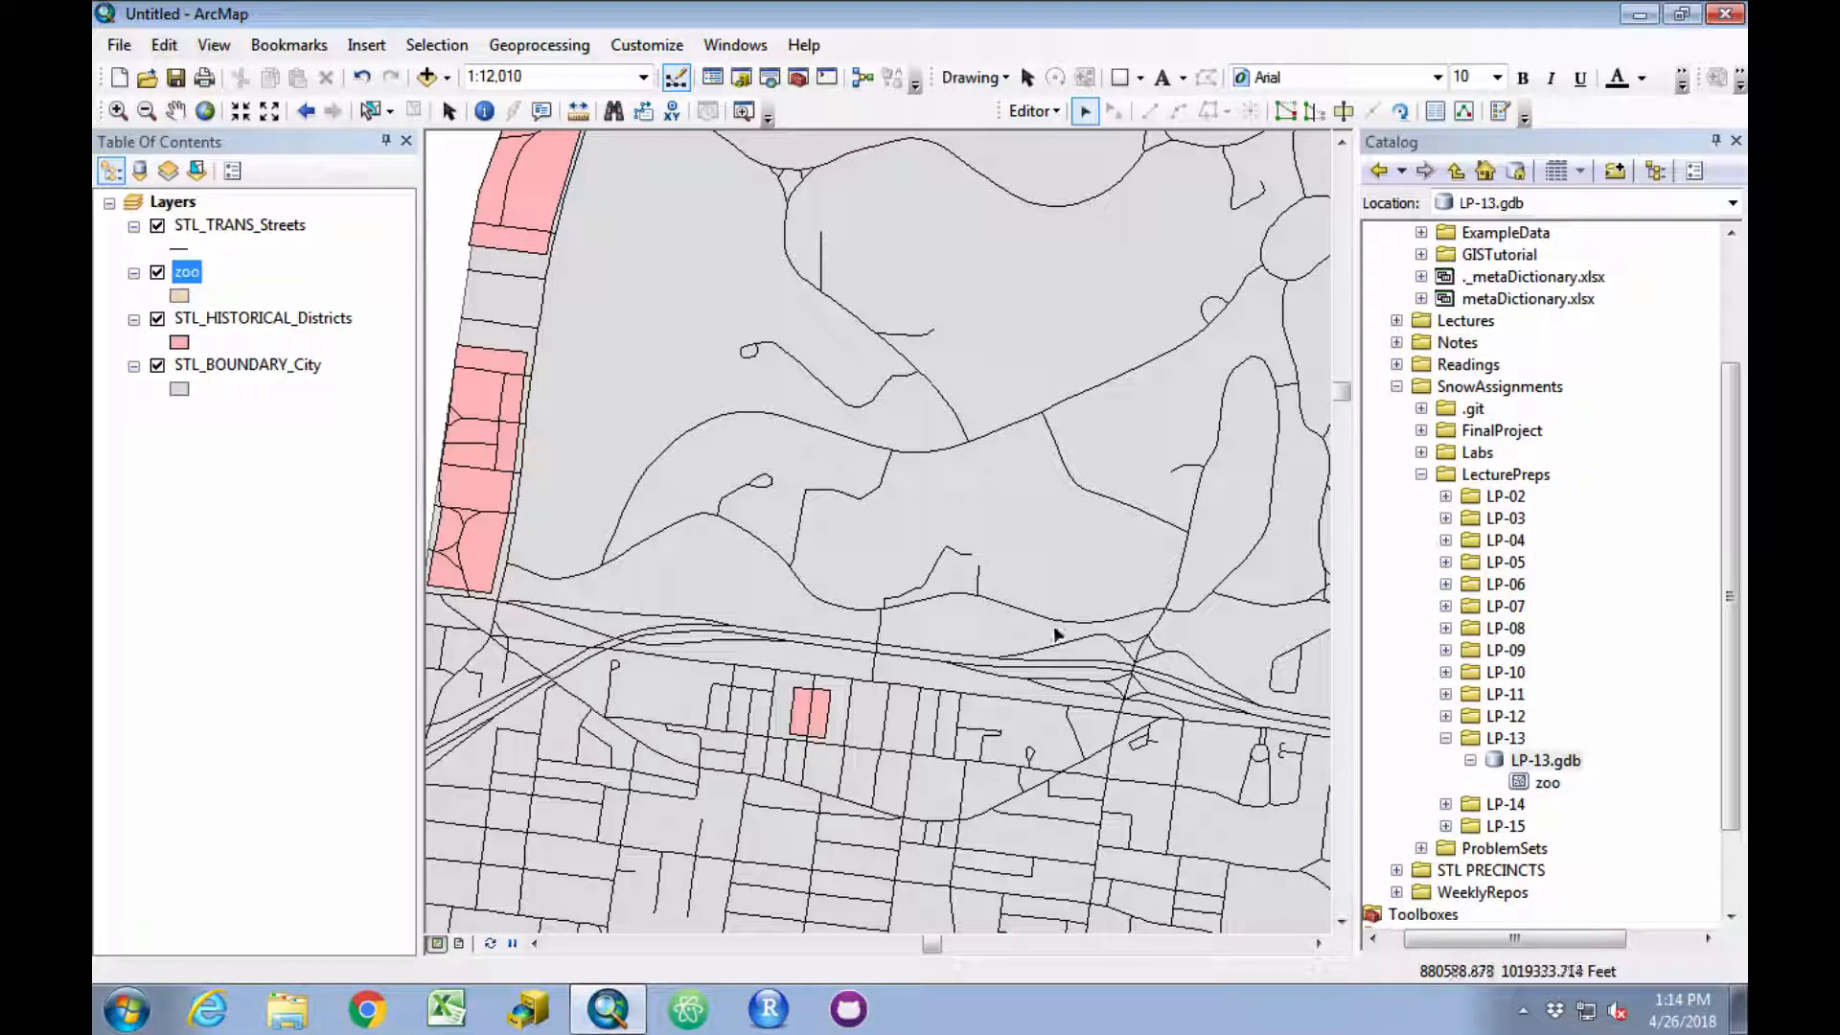
- Show the feature creation templates in place of the Catalog and choose the zoo template with the Polygon construction tool
left_click(1498, 113)
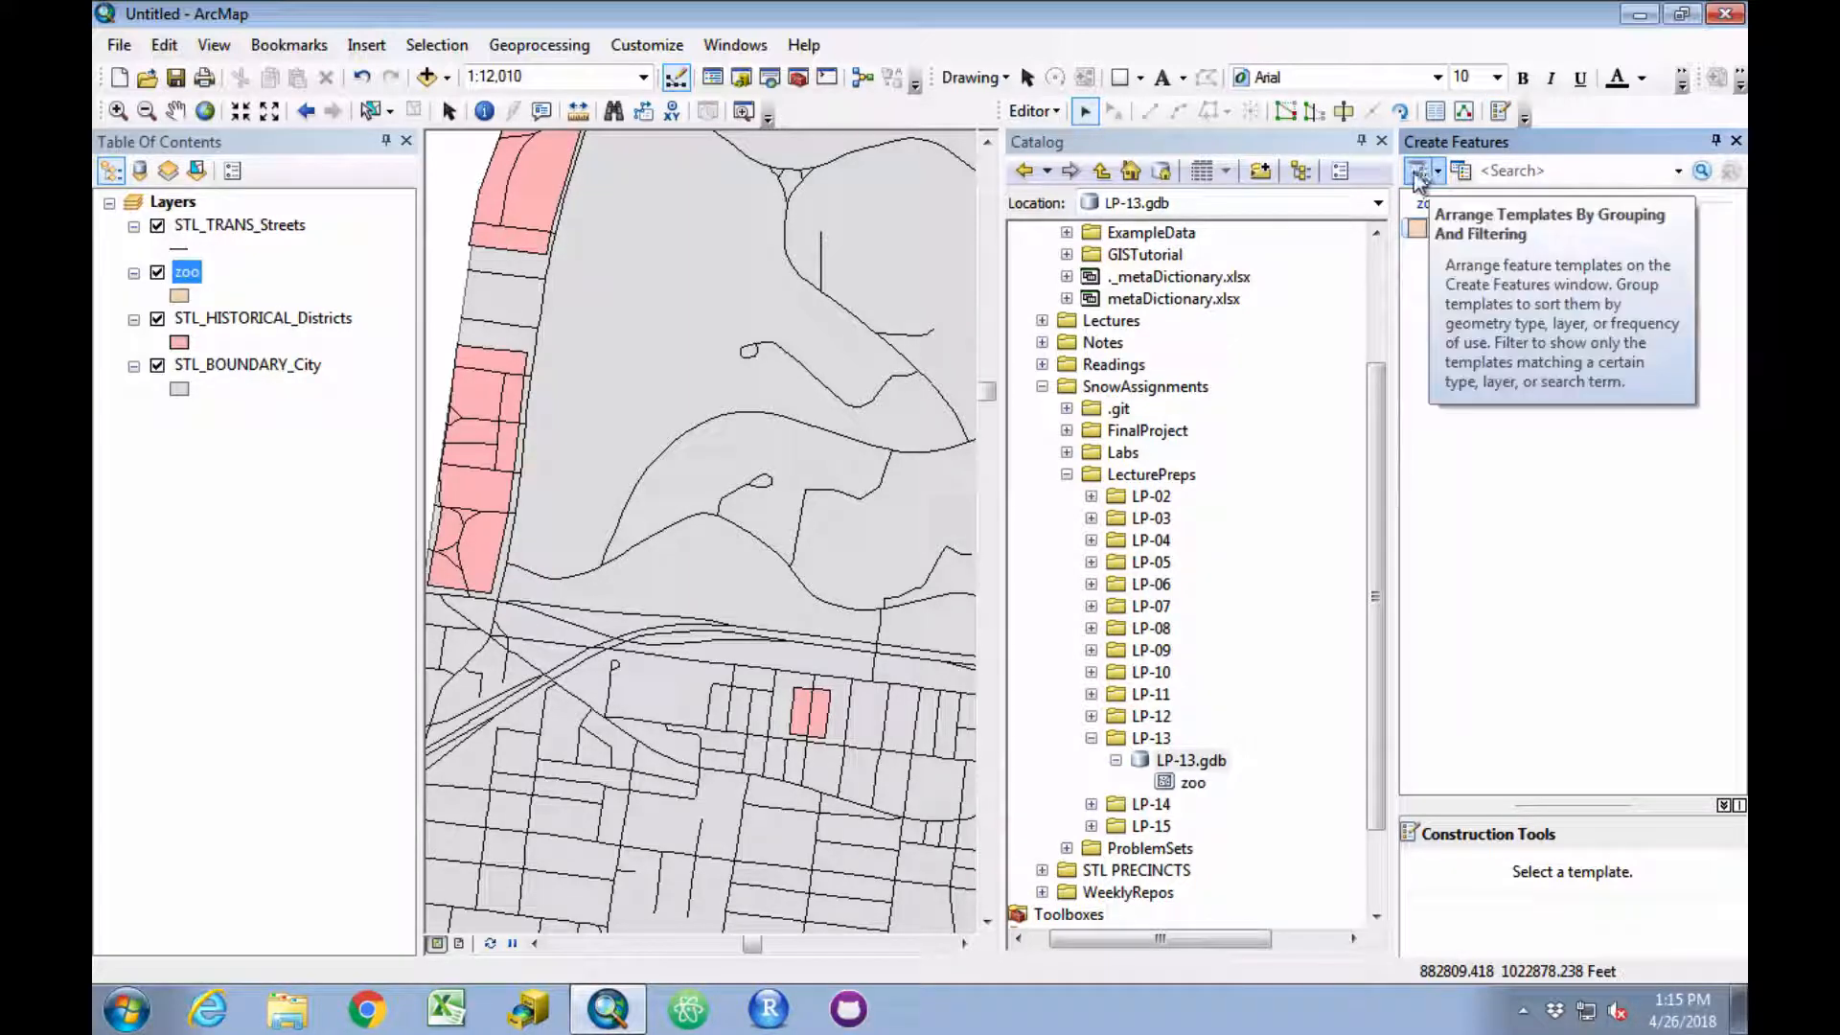
left_click(1381, 143)
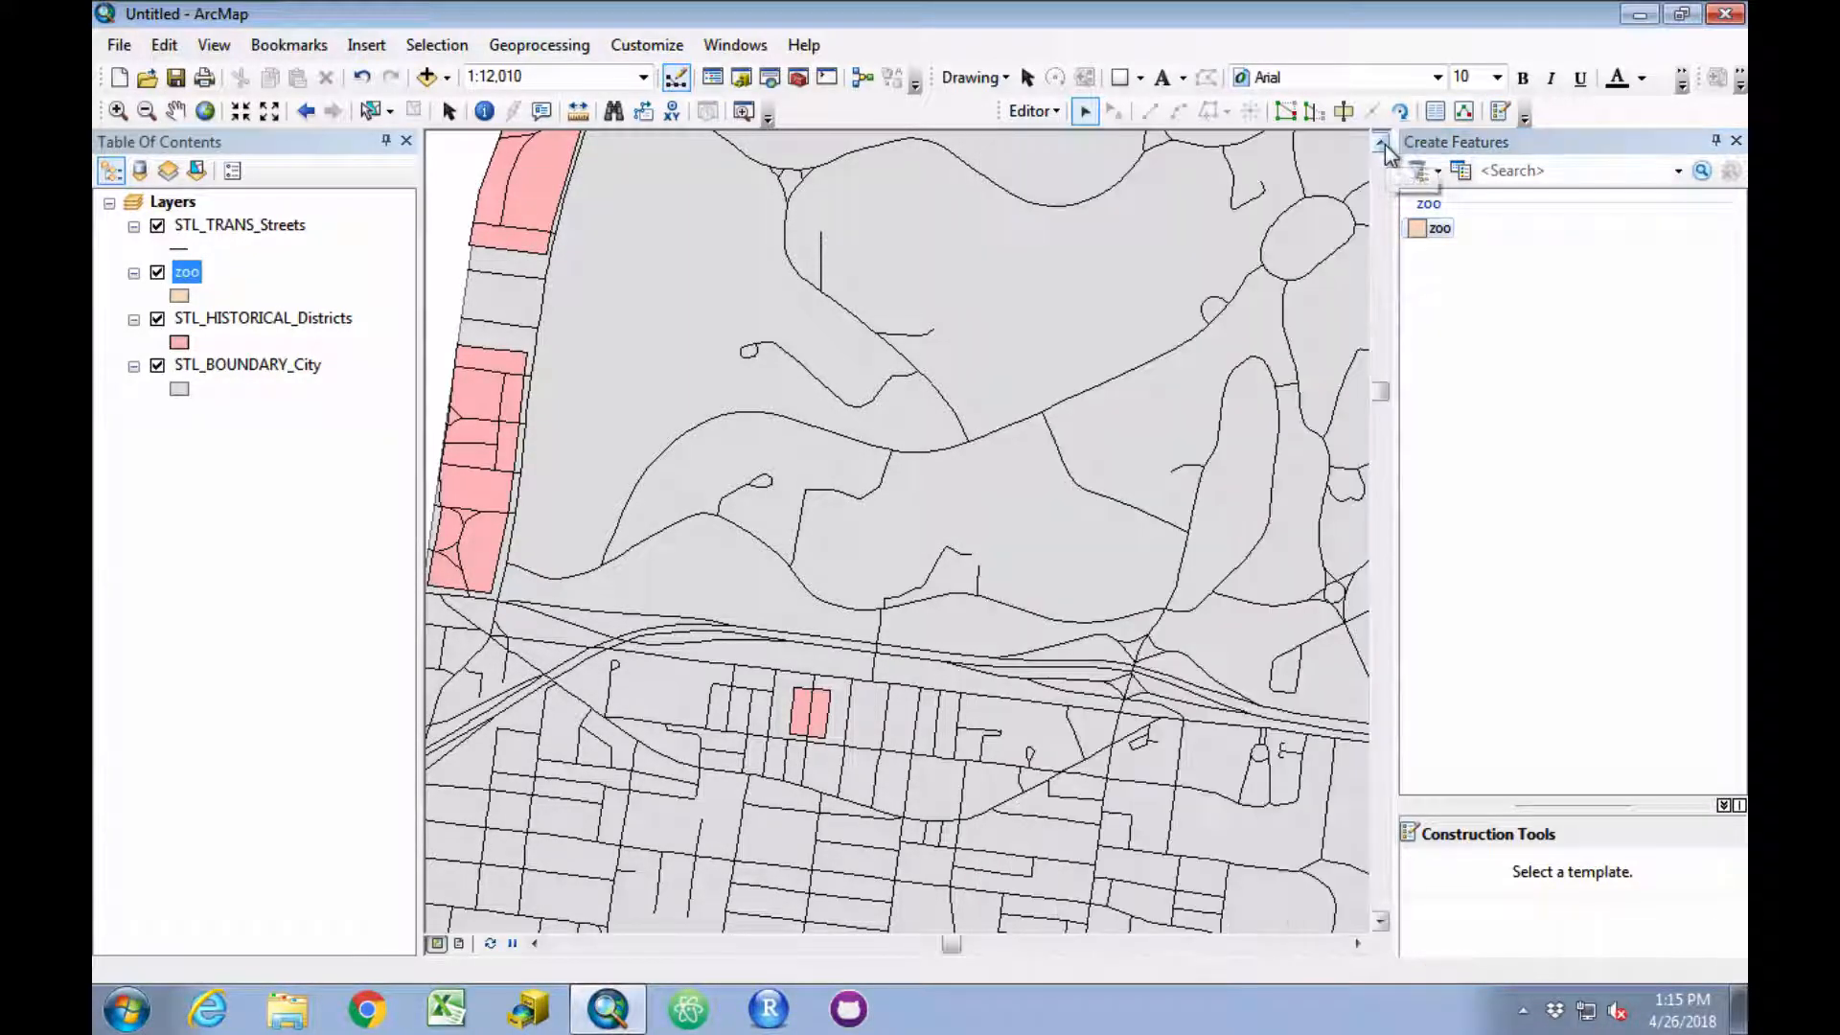
left_click(1439, 232)
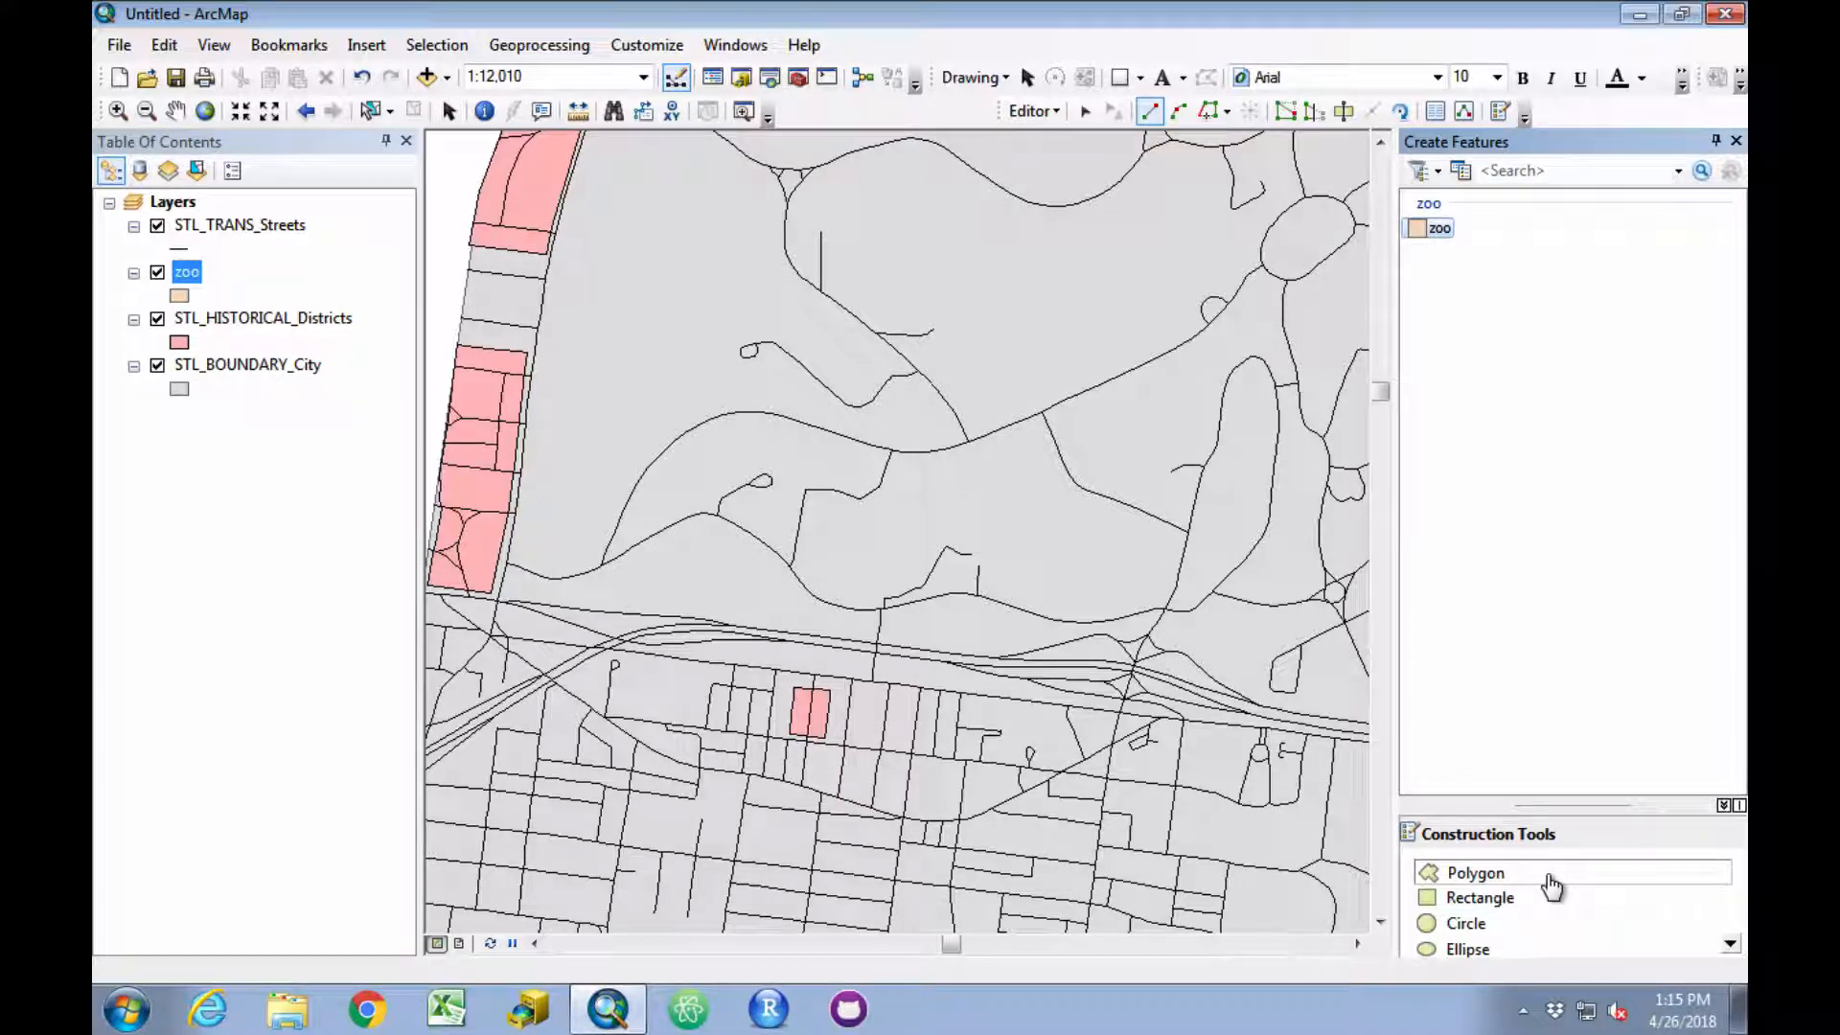
left_click(1548, 874)
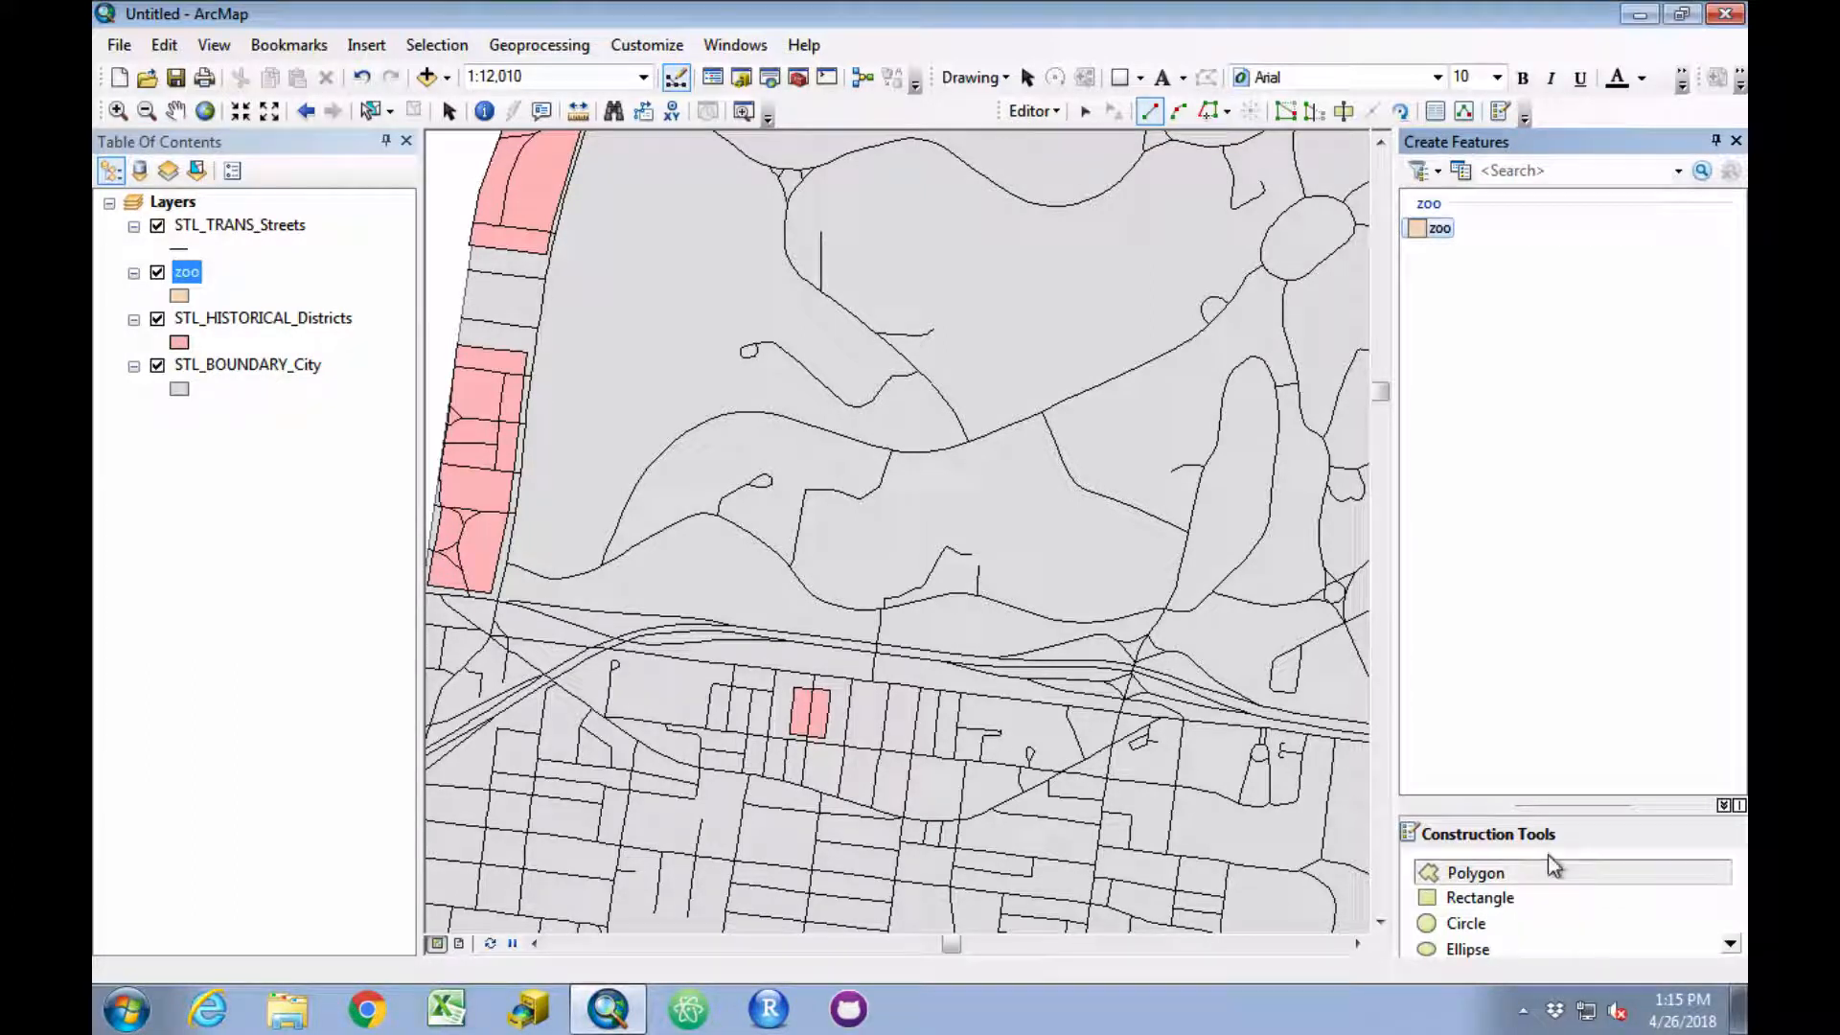
- Make zoo the only selectable layer
right_click(195, 276)
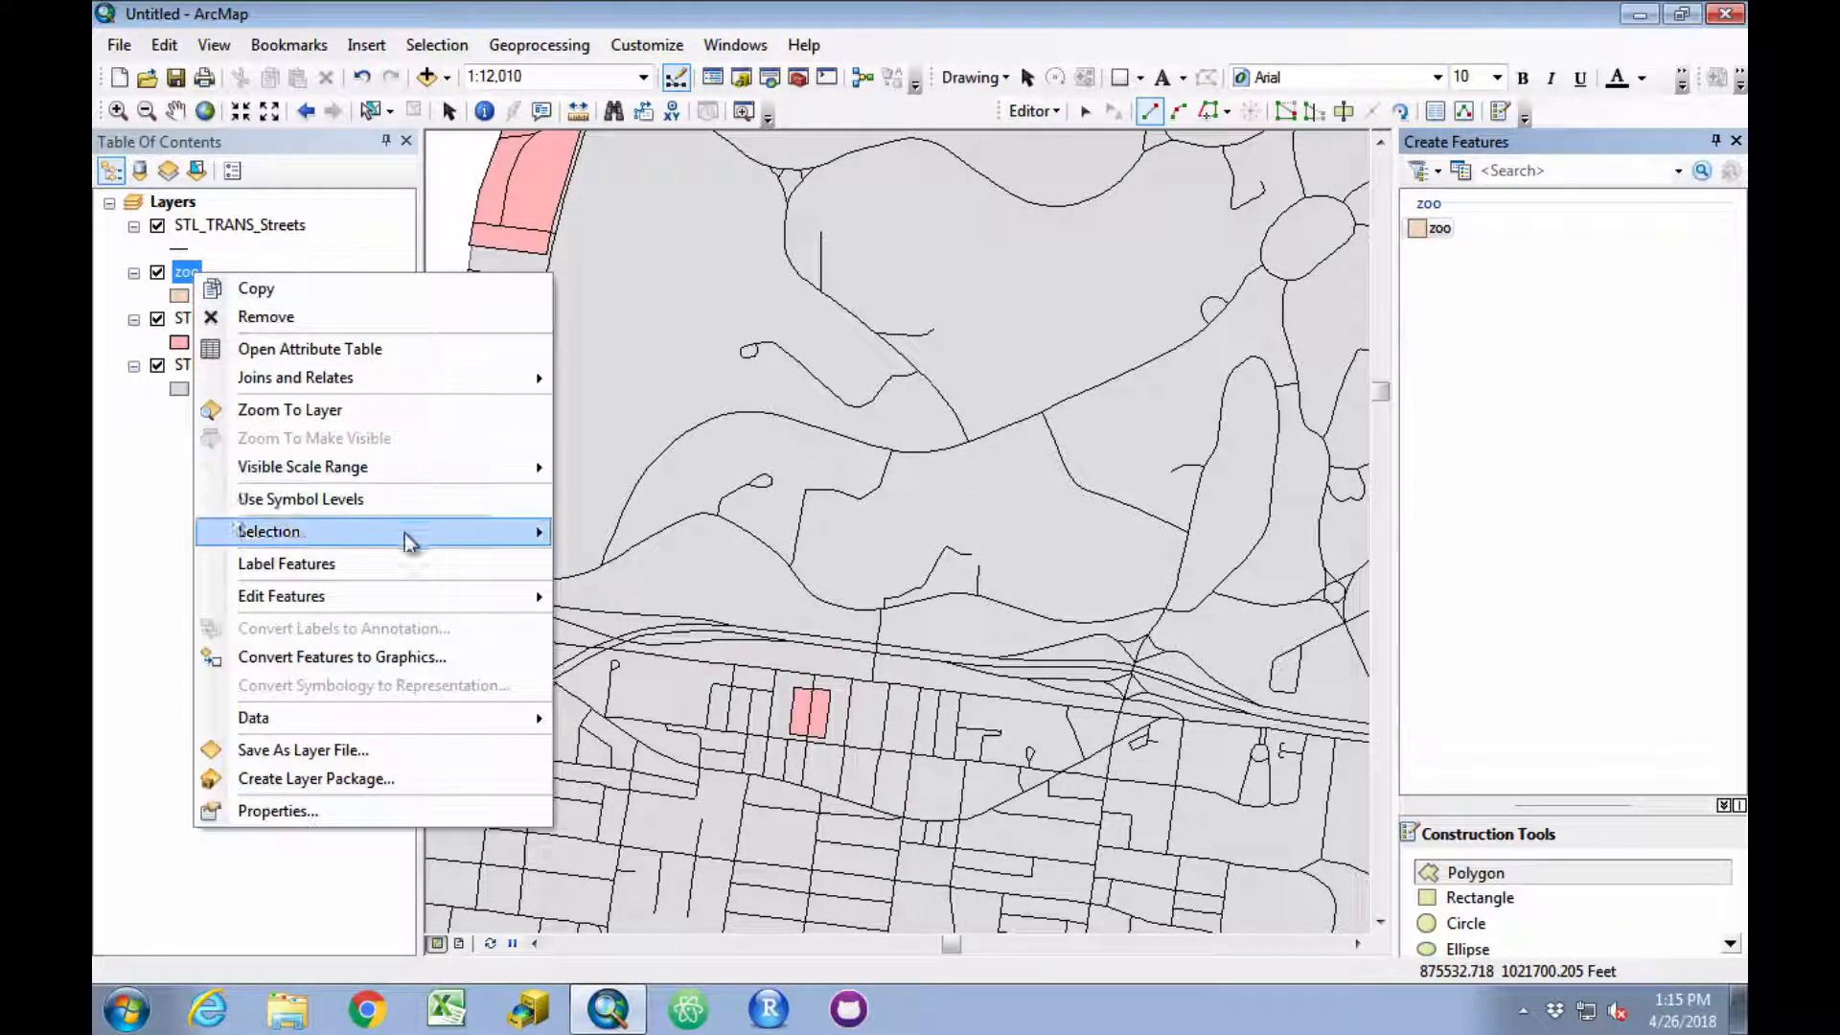
mouse_move(402, 548)
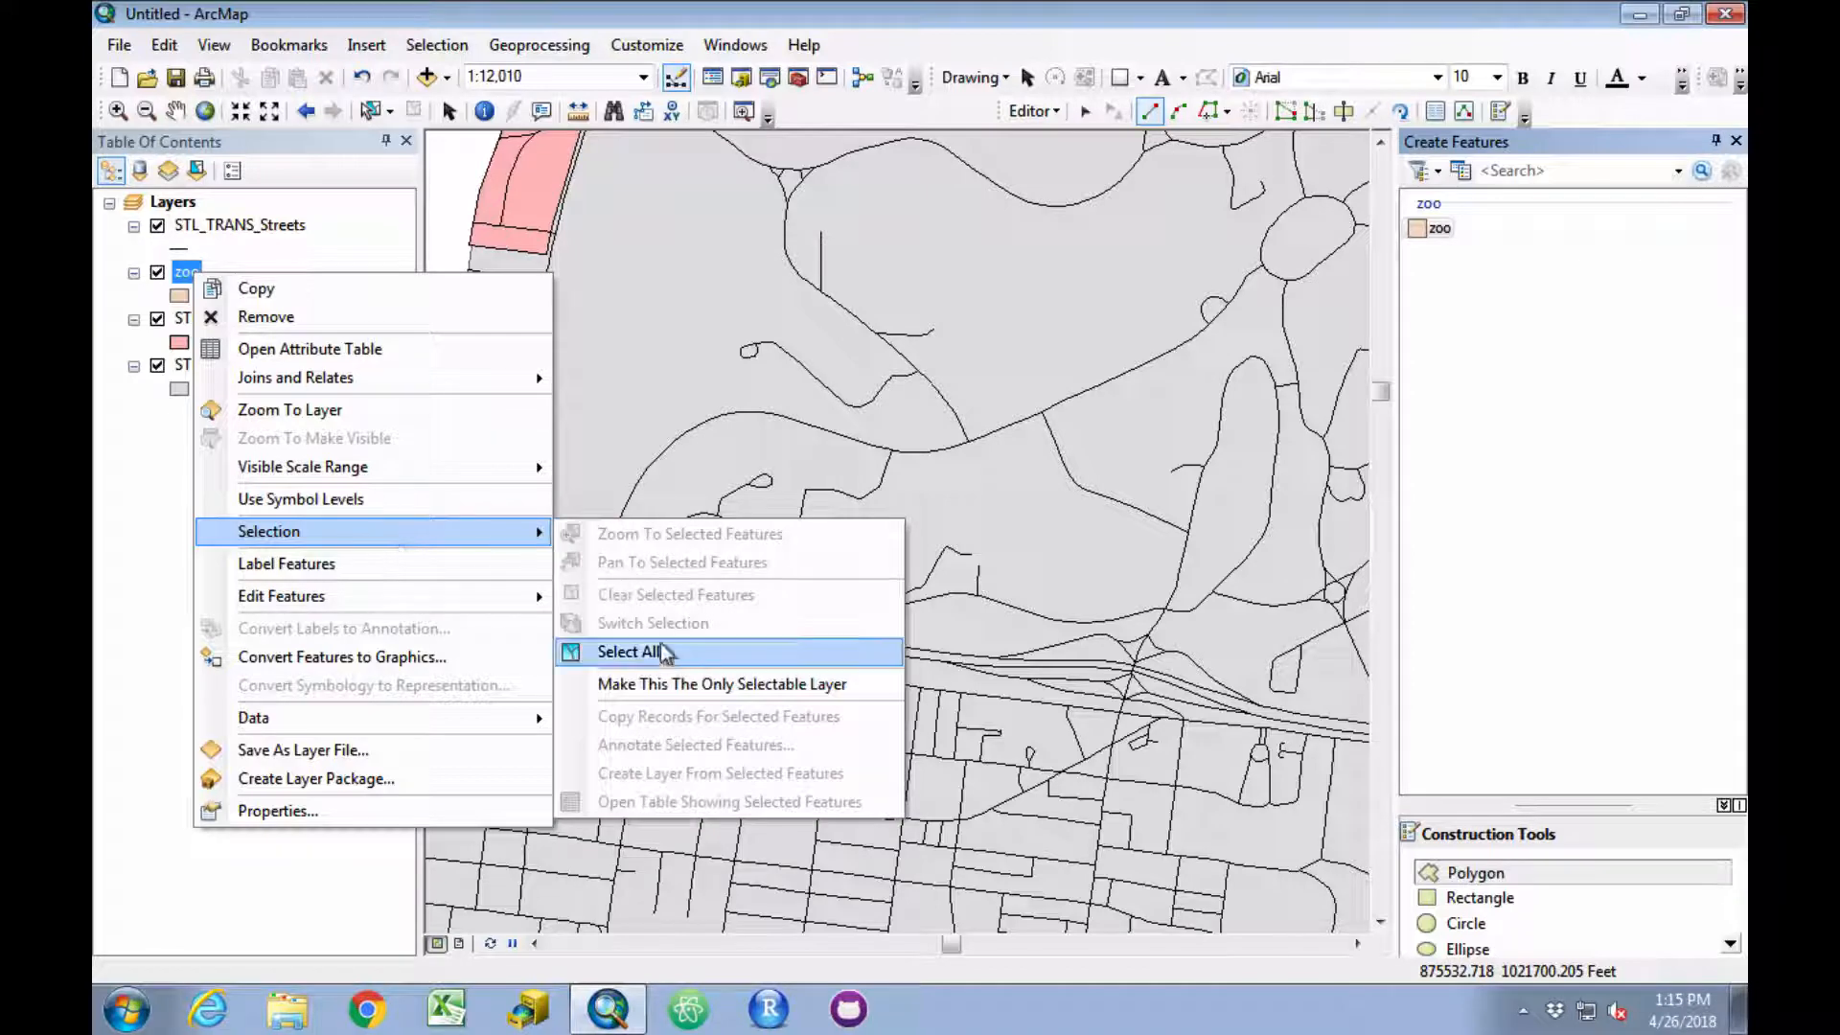
left_click(721, 684)
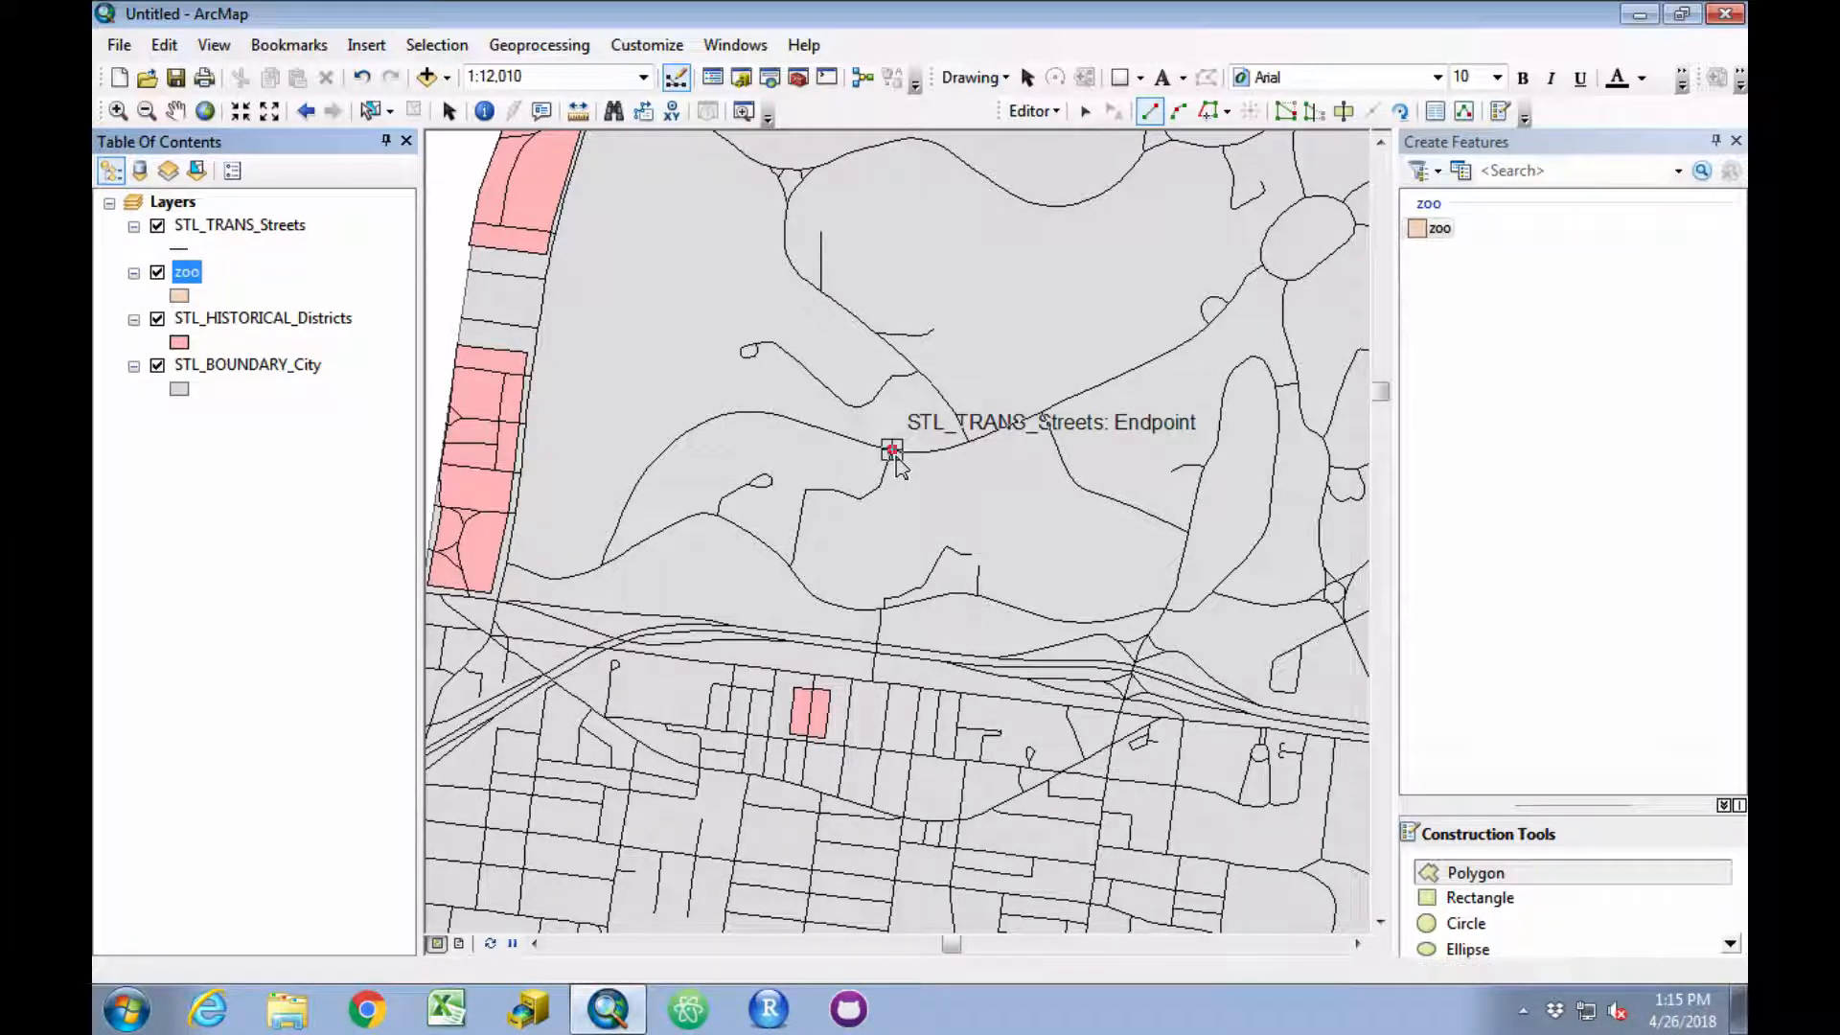
- Start the zoo polygon at the side street's junction with the northern park road and trace that street southwest to the southern park road
left_click(891, 449)
left_click(879, 485)
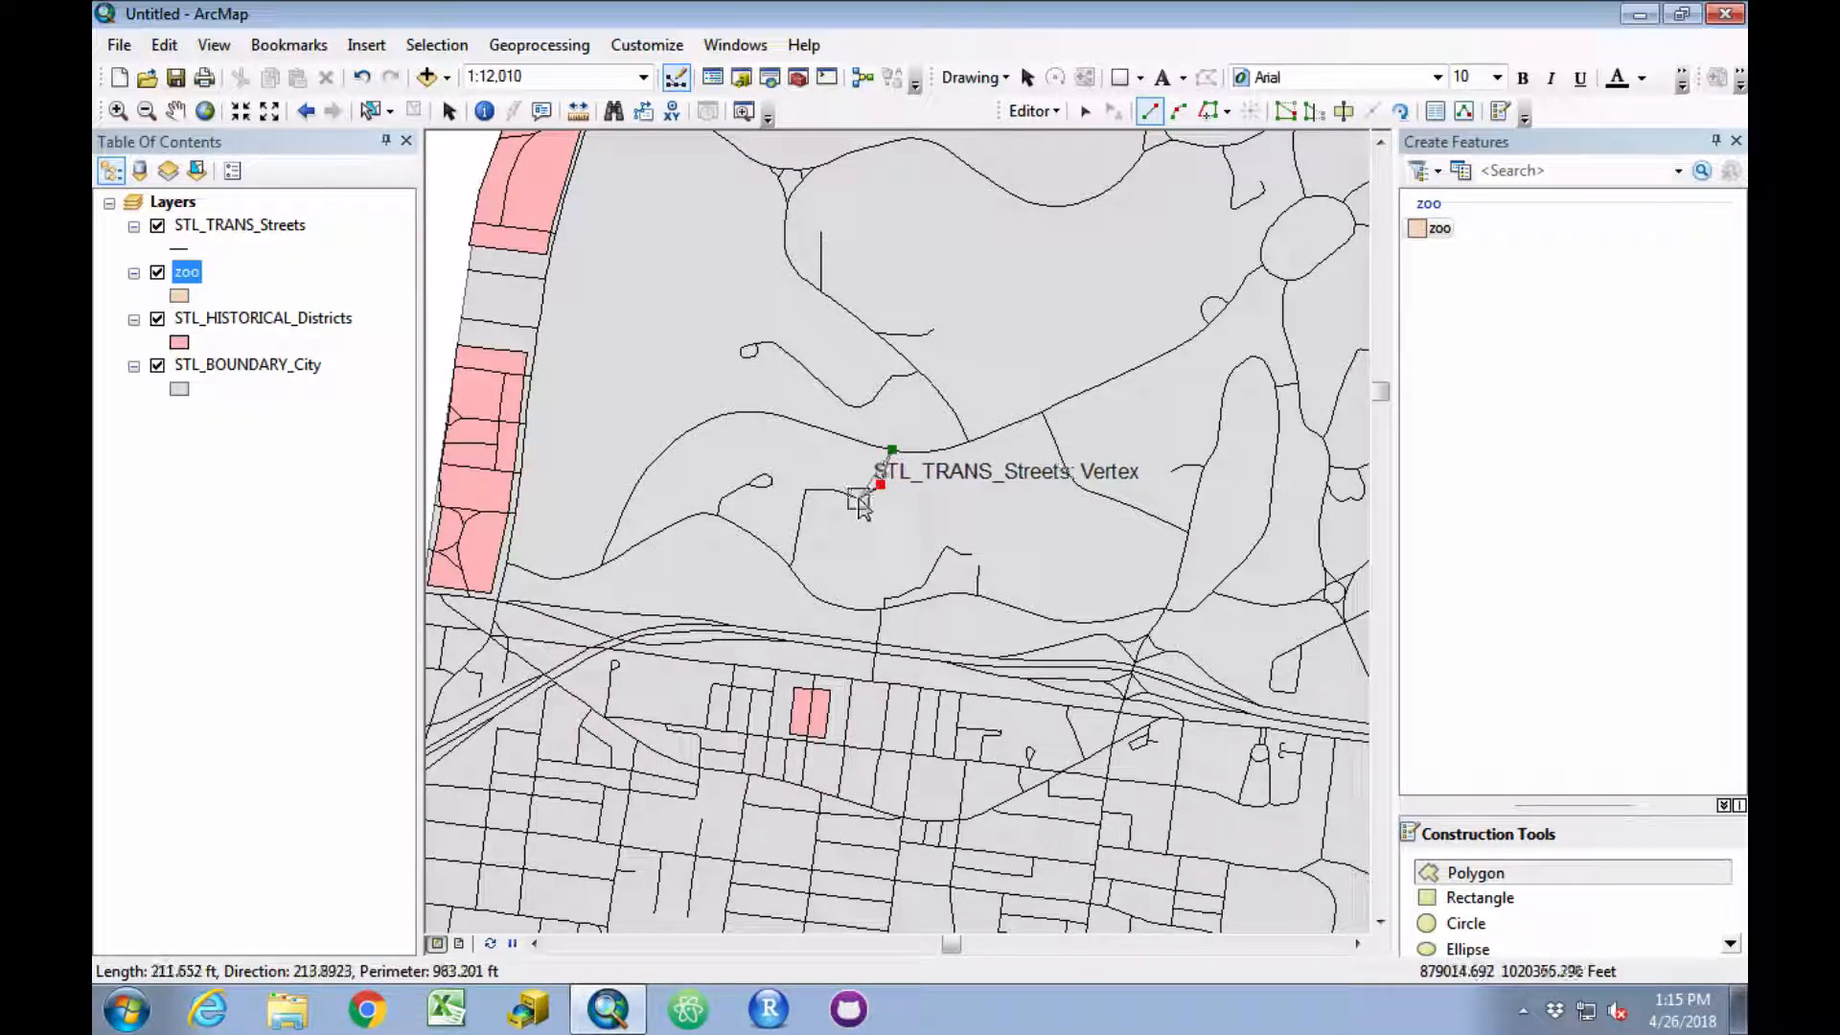
left_click(858, 499)
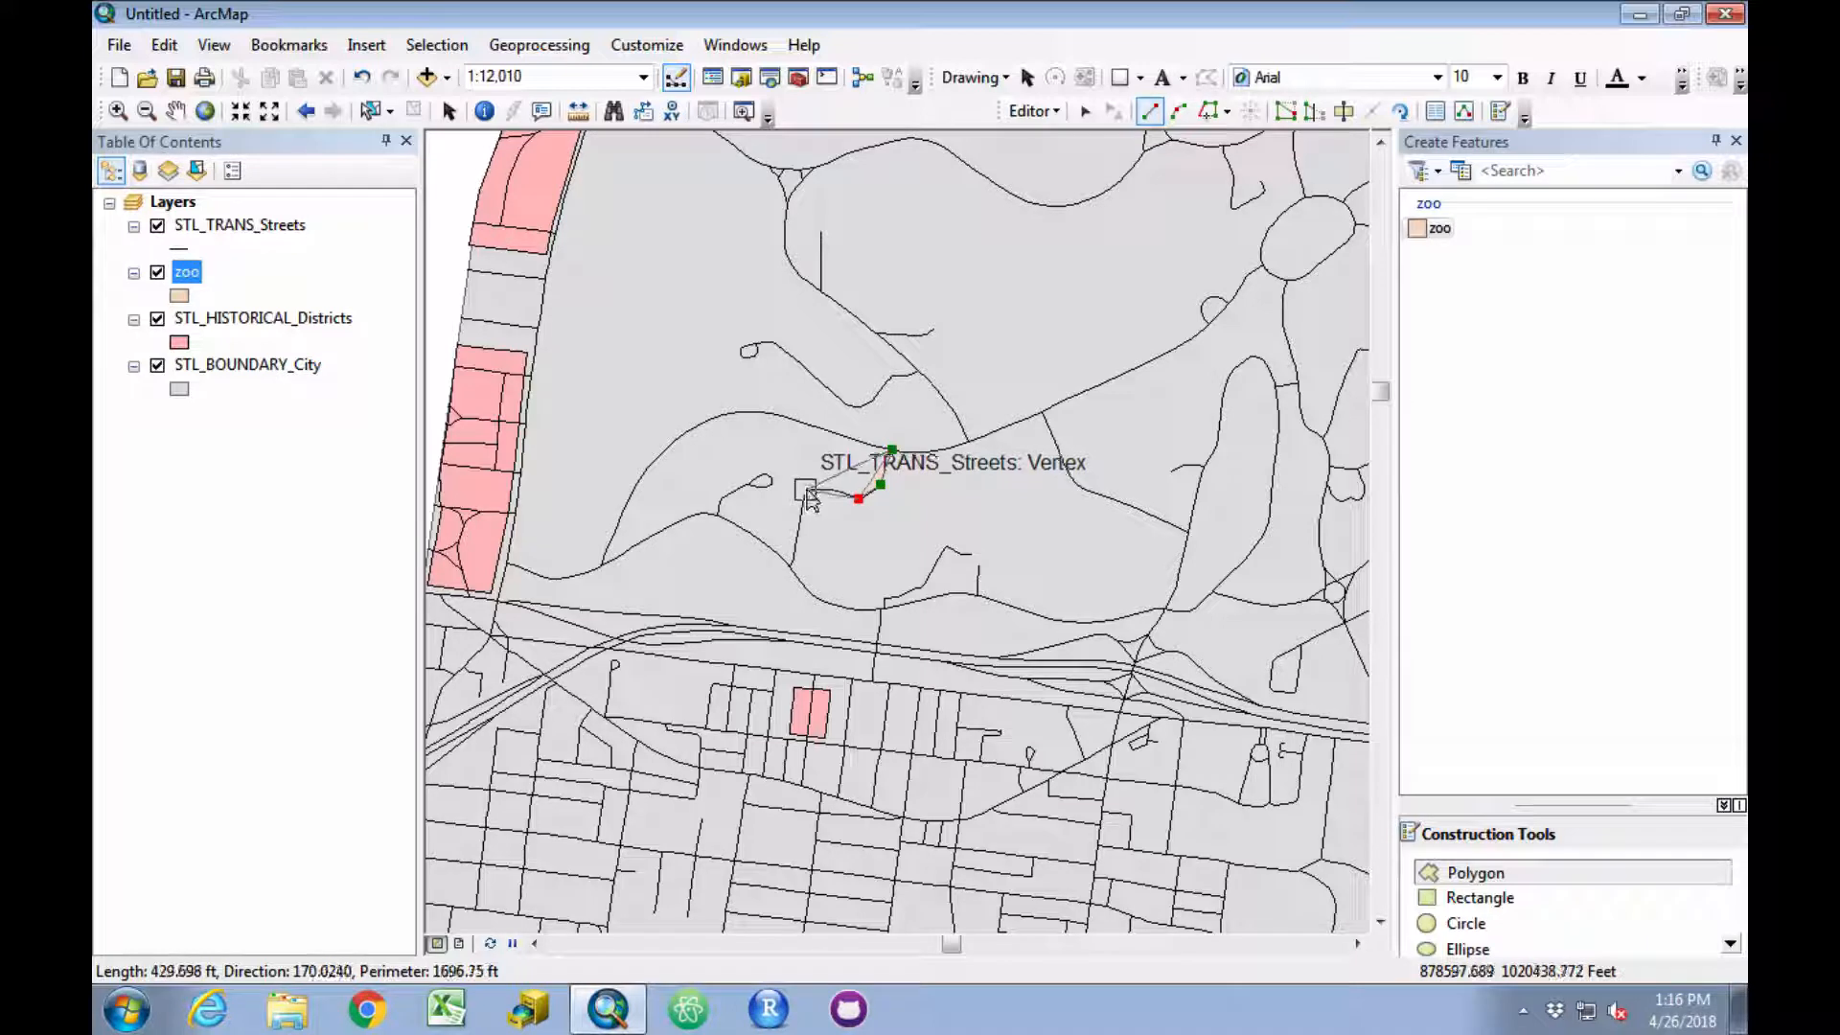
left_click(805, 490)
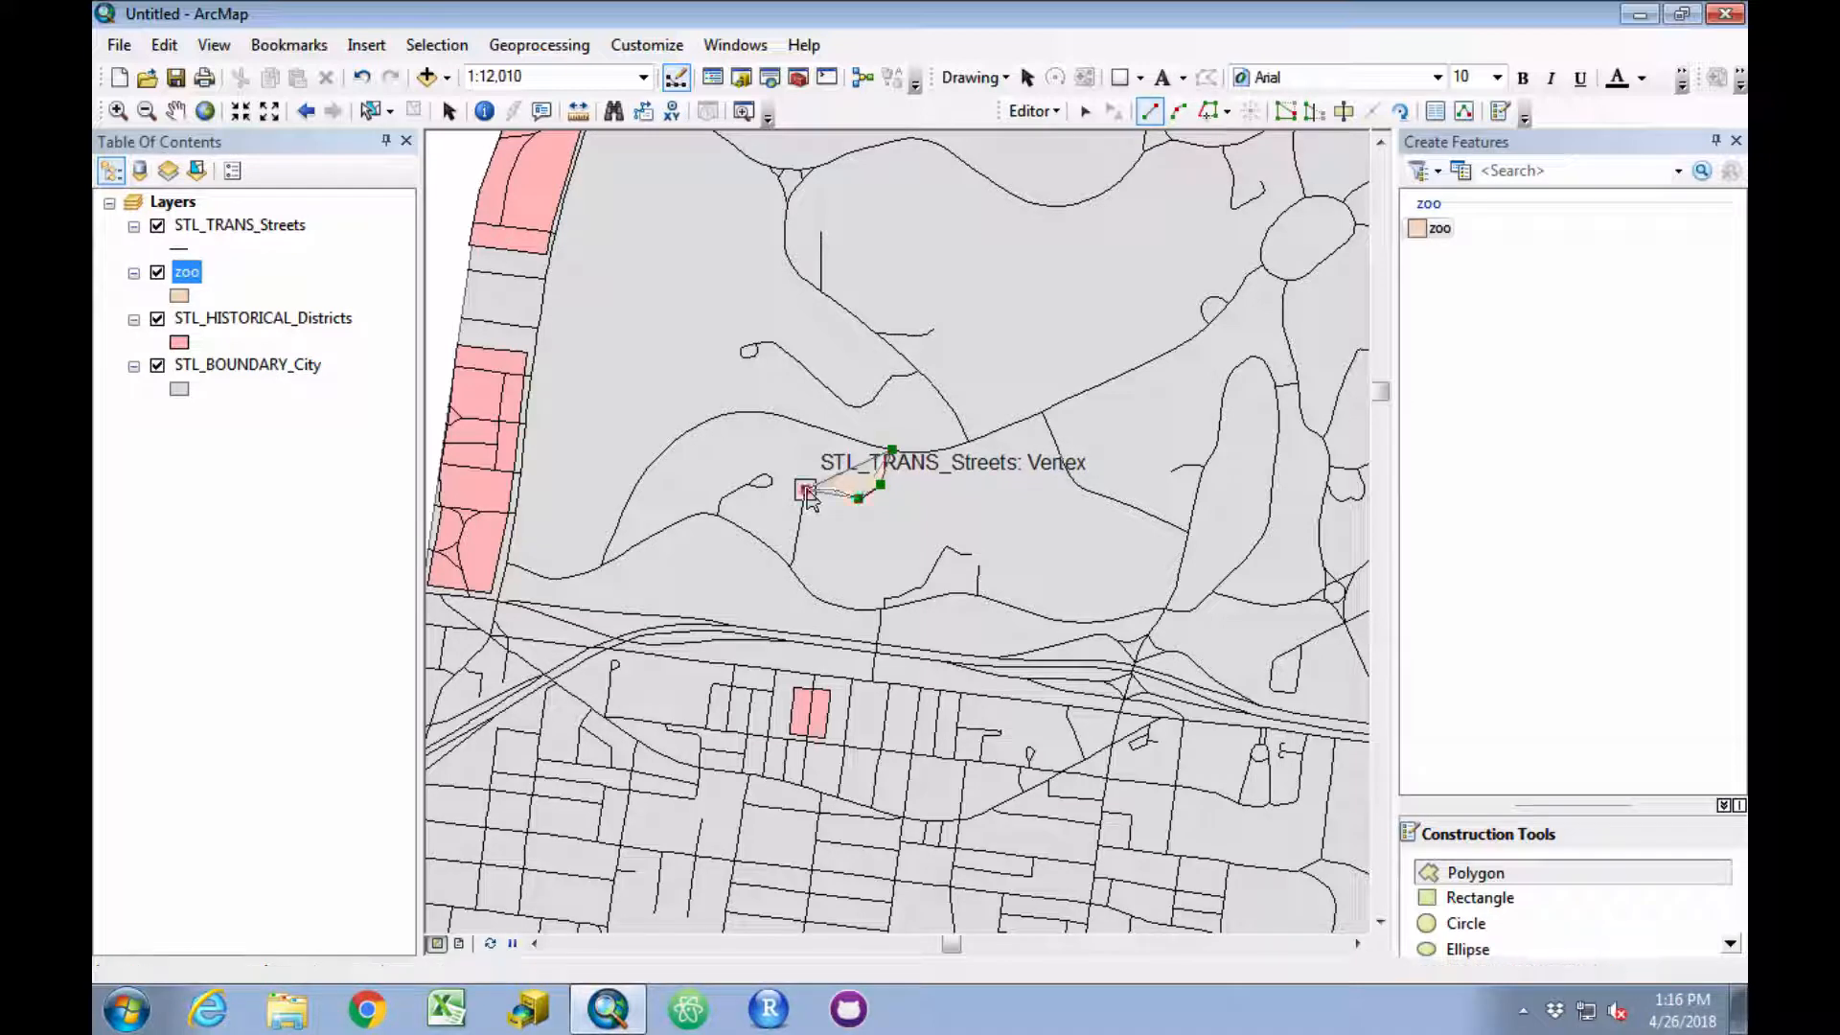
left_click(789, 567)
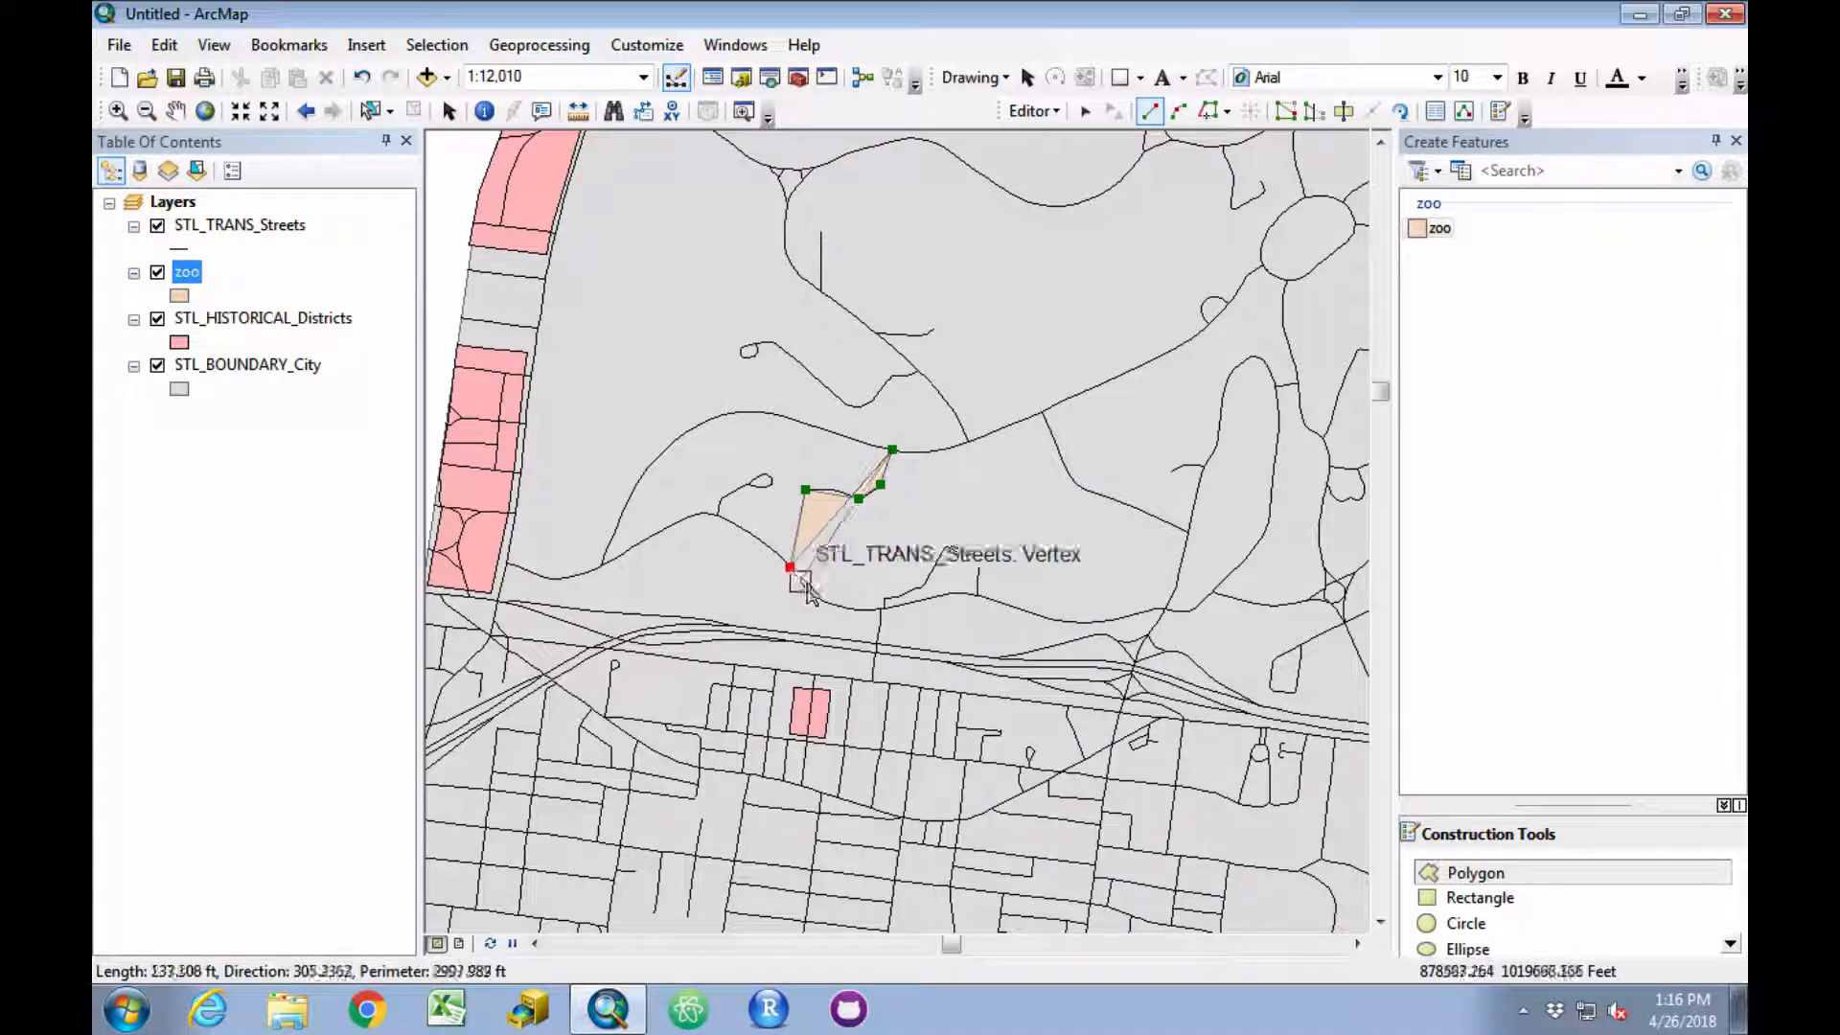
- Continue the zoo polygon eastward with vertices along the southern park road up to its junction with the eastern street
left_click(814, 595)
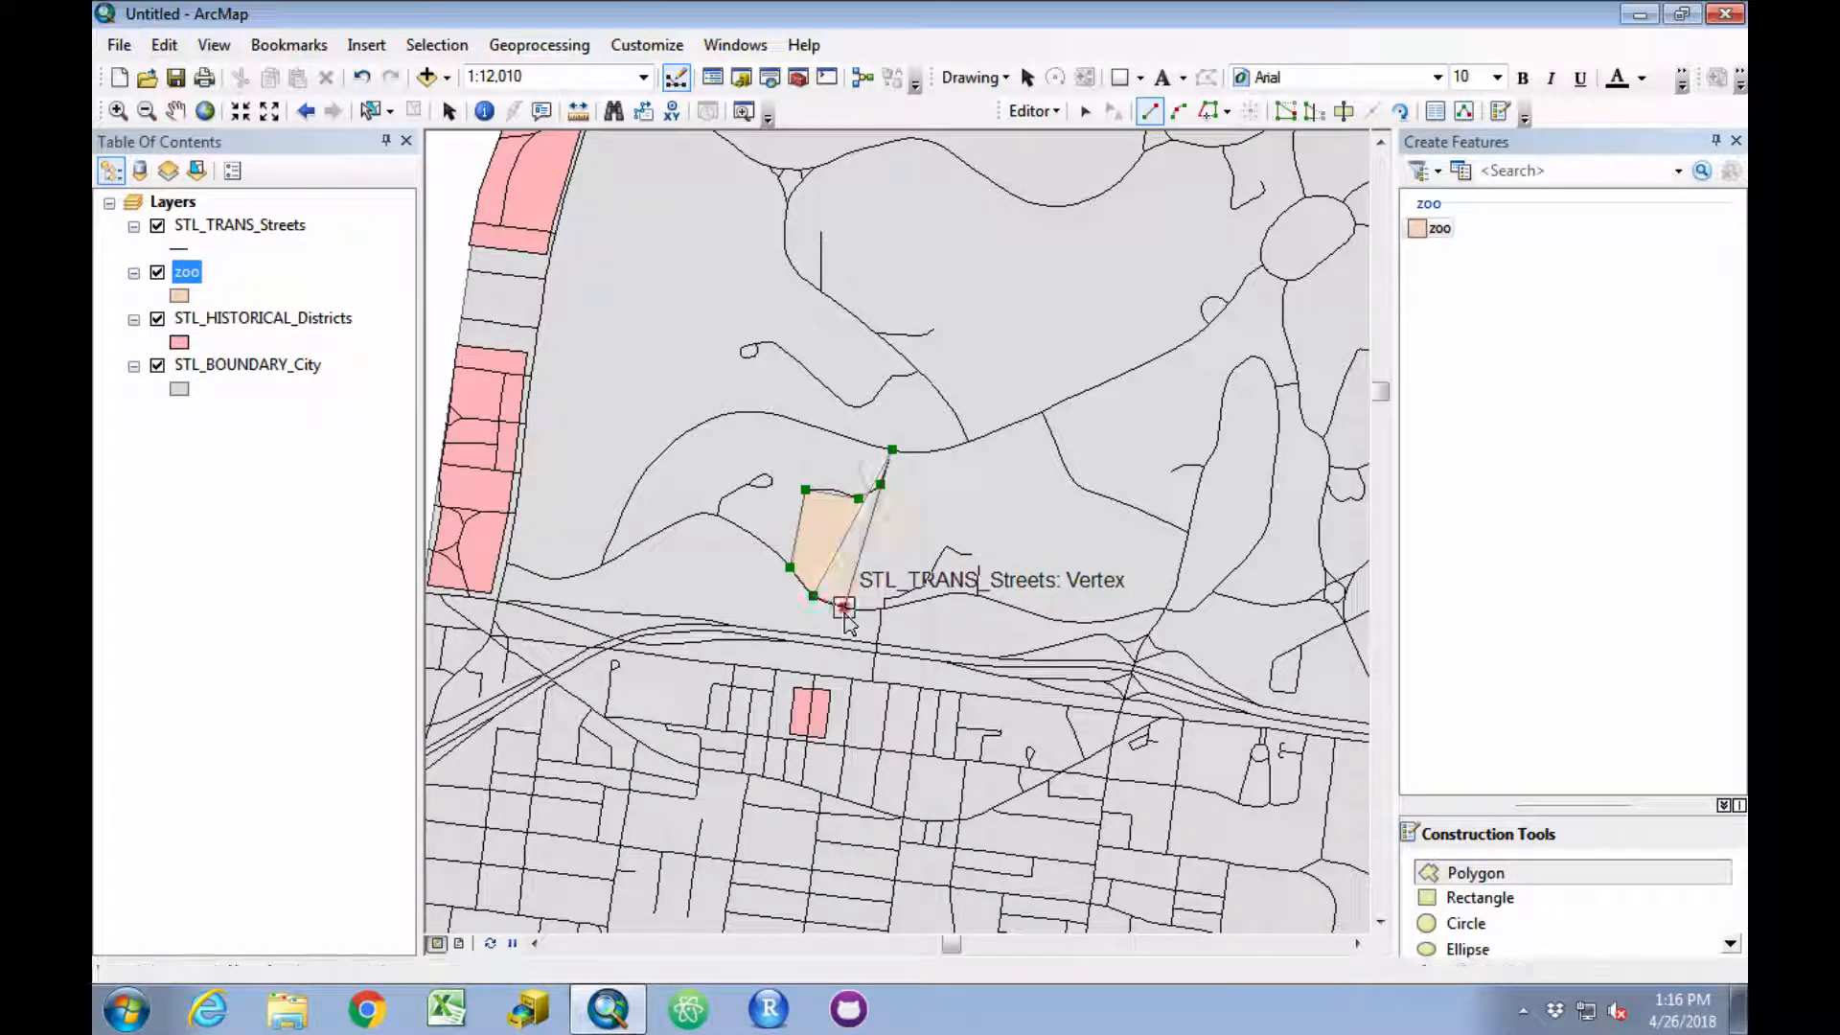
left_click(843, 607)
left_click(879, 608)
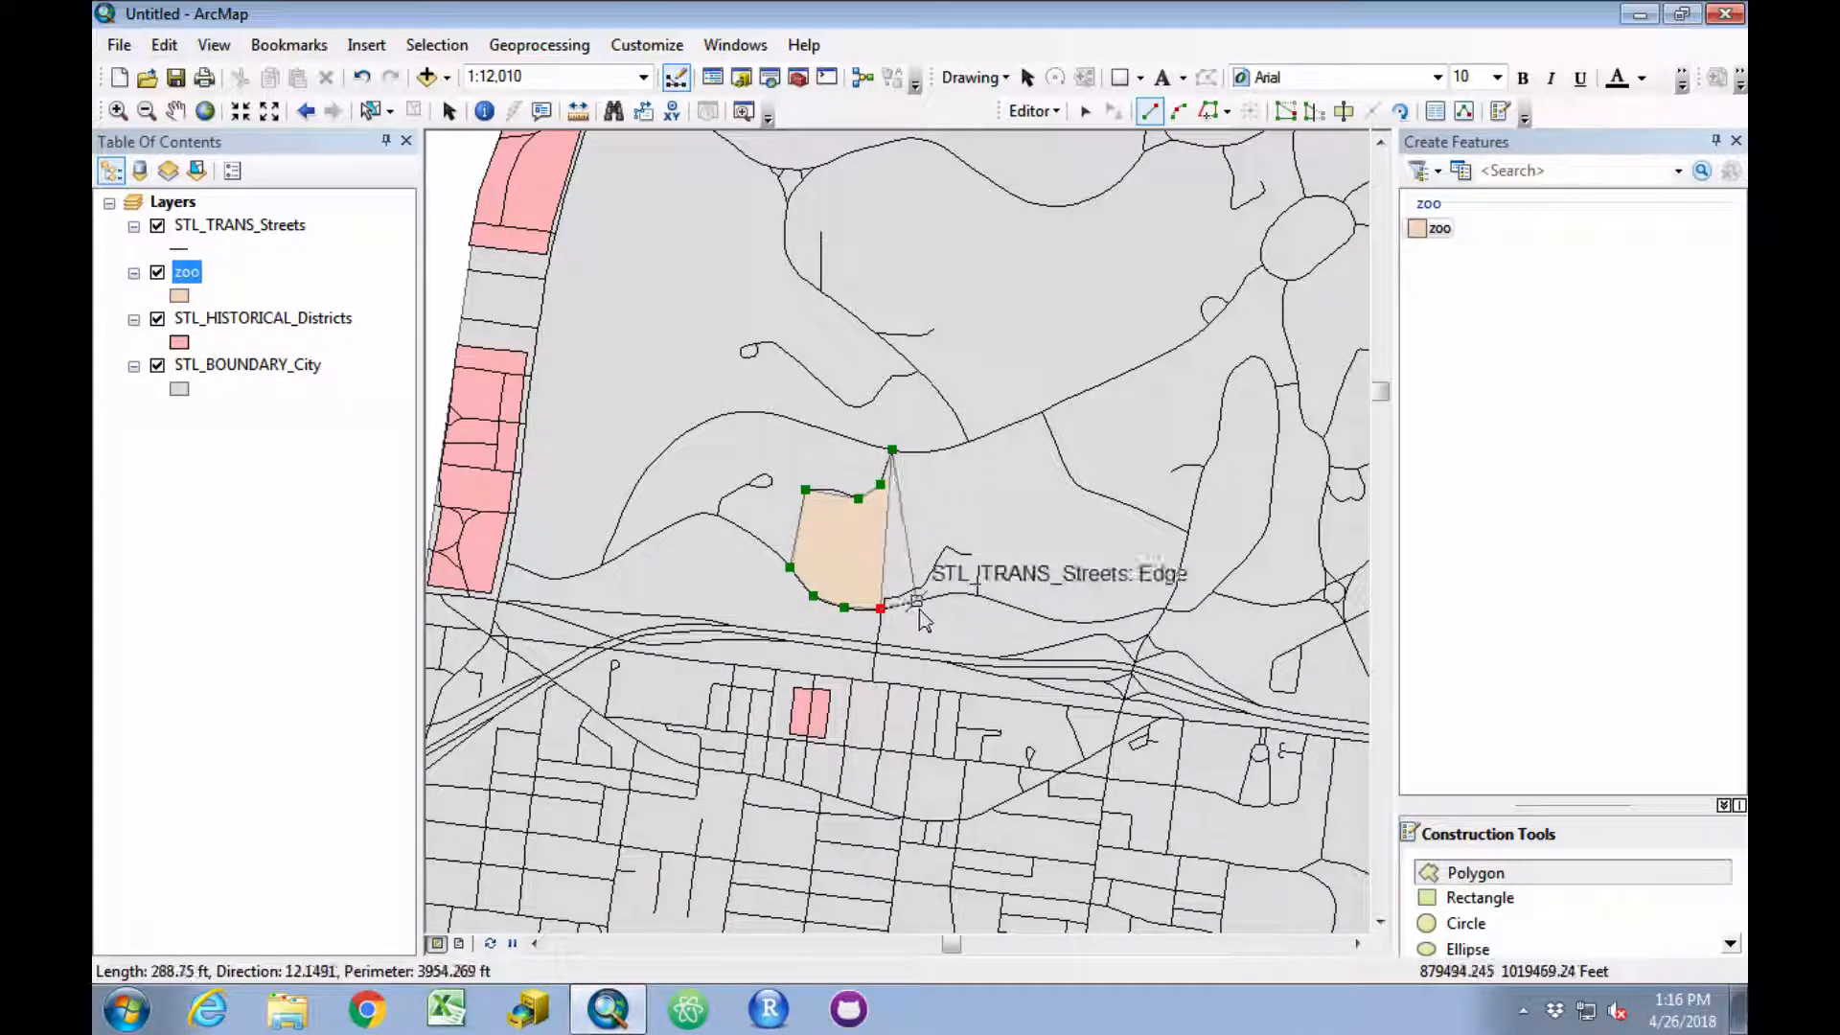
left_click(927, 602)
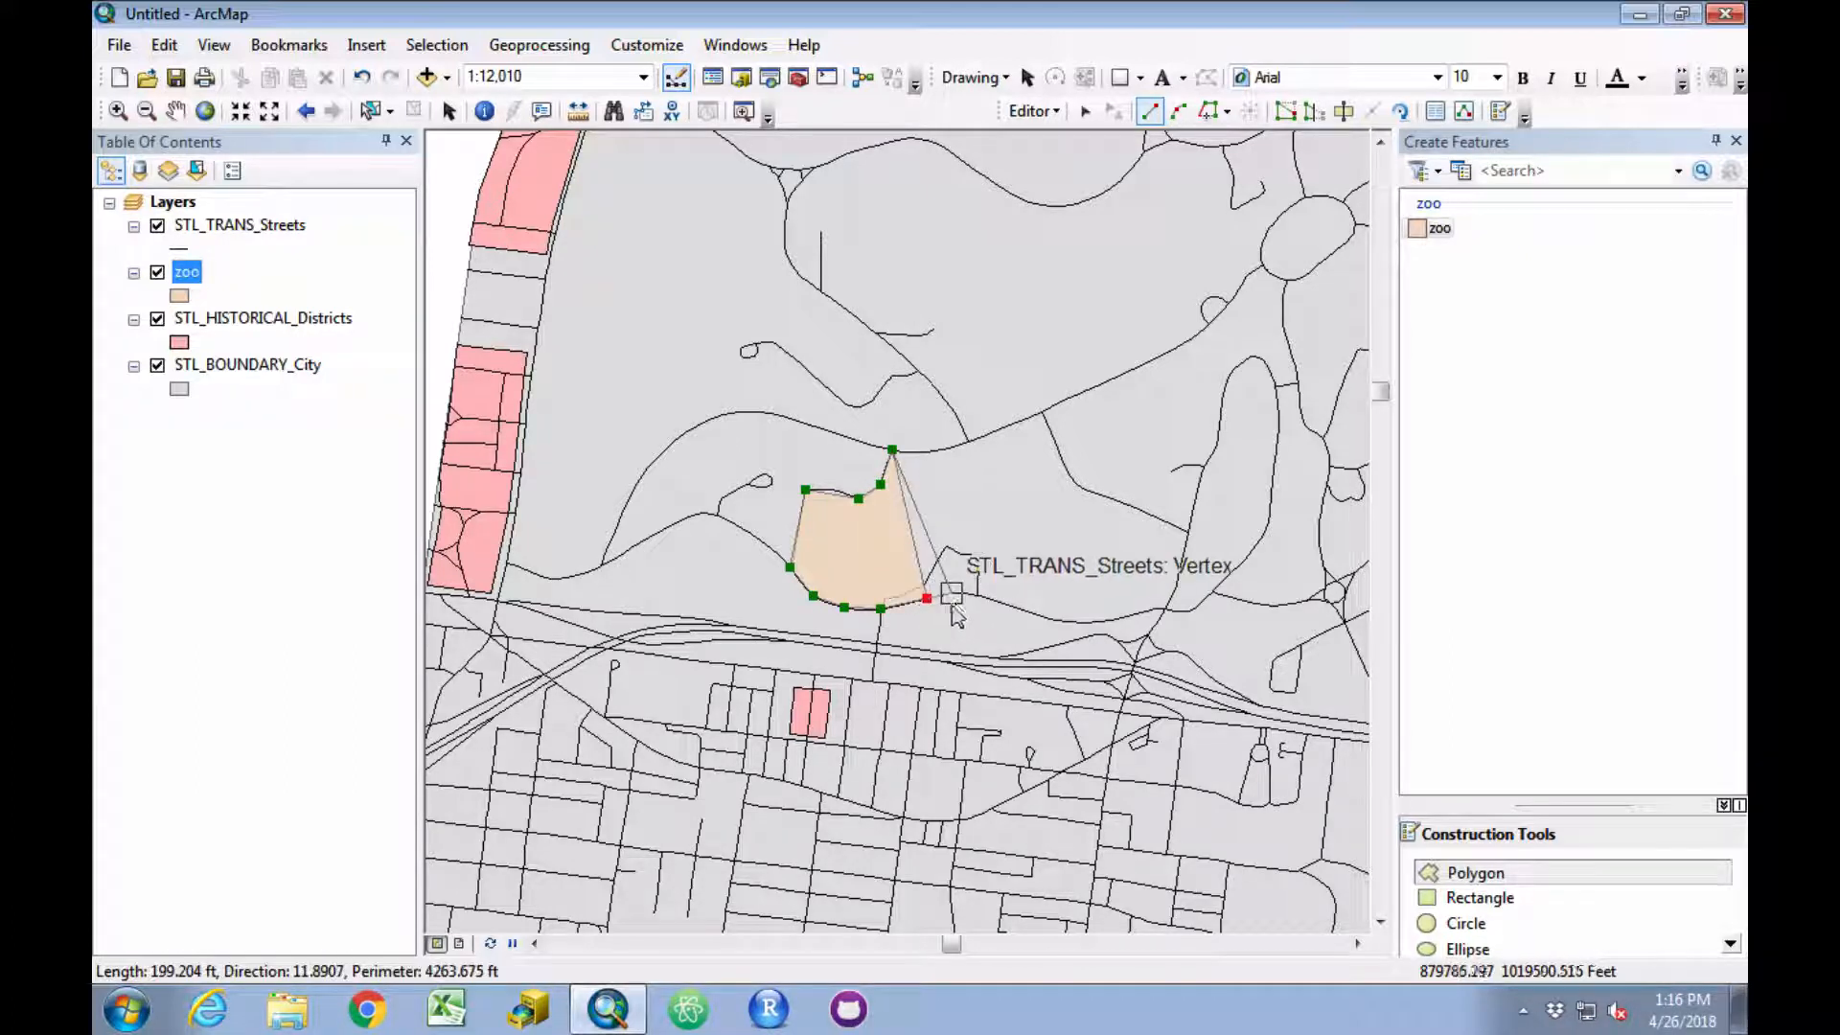
left_click(954, 600)
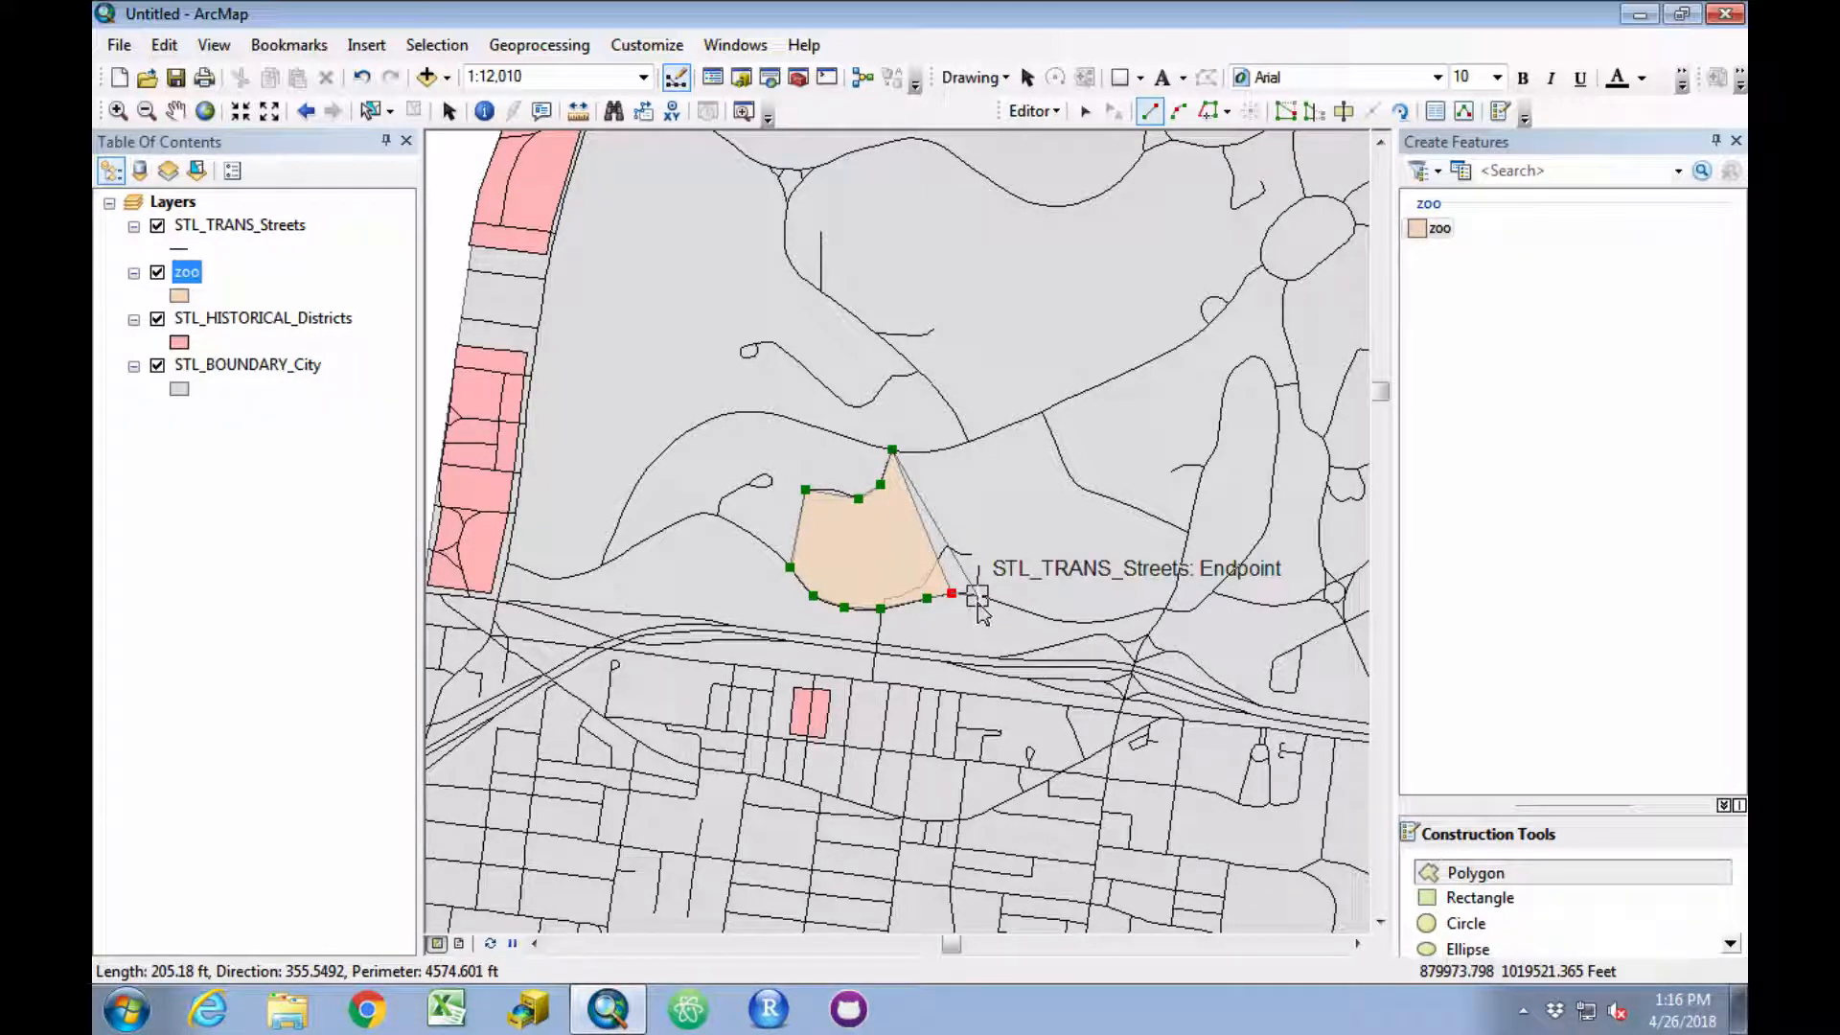
left_click(977, 598)
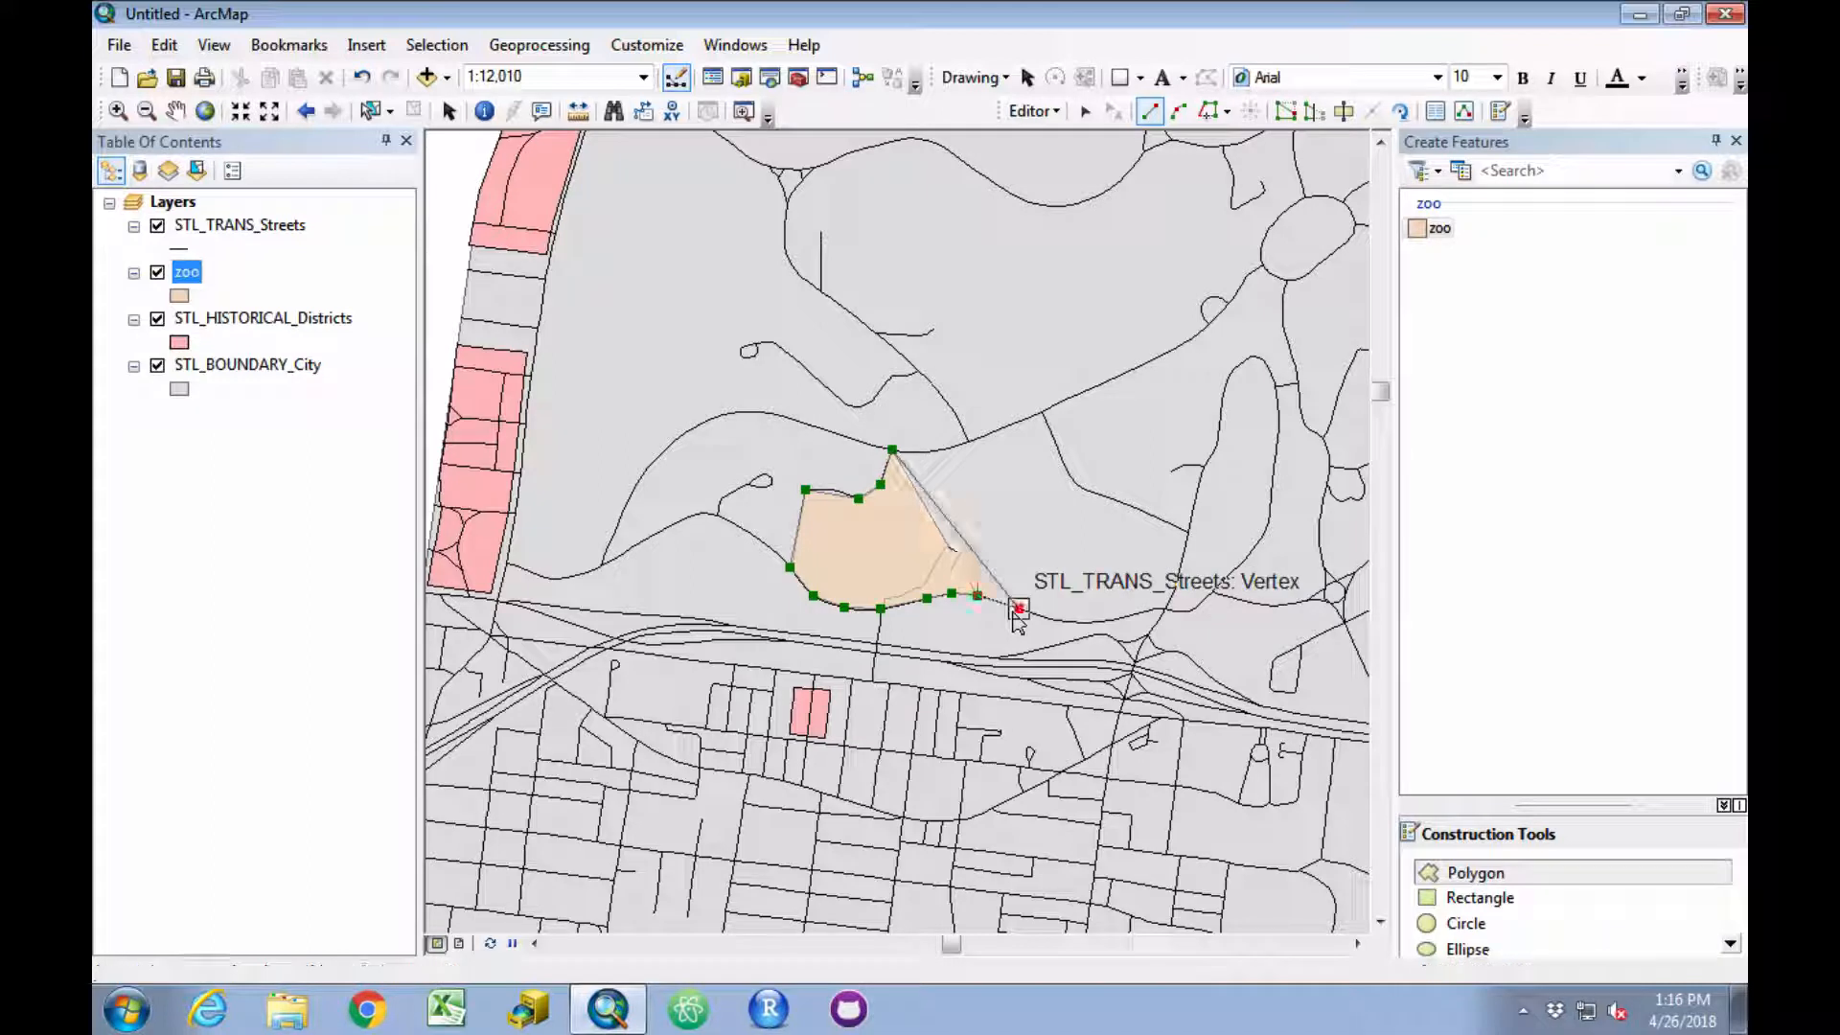
left_click(1019, 607)
left_click(1053, 620)
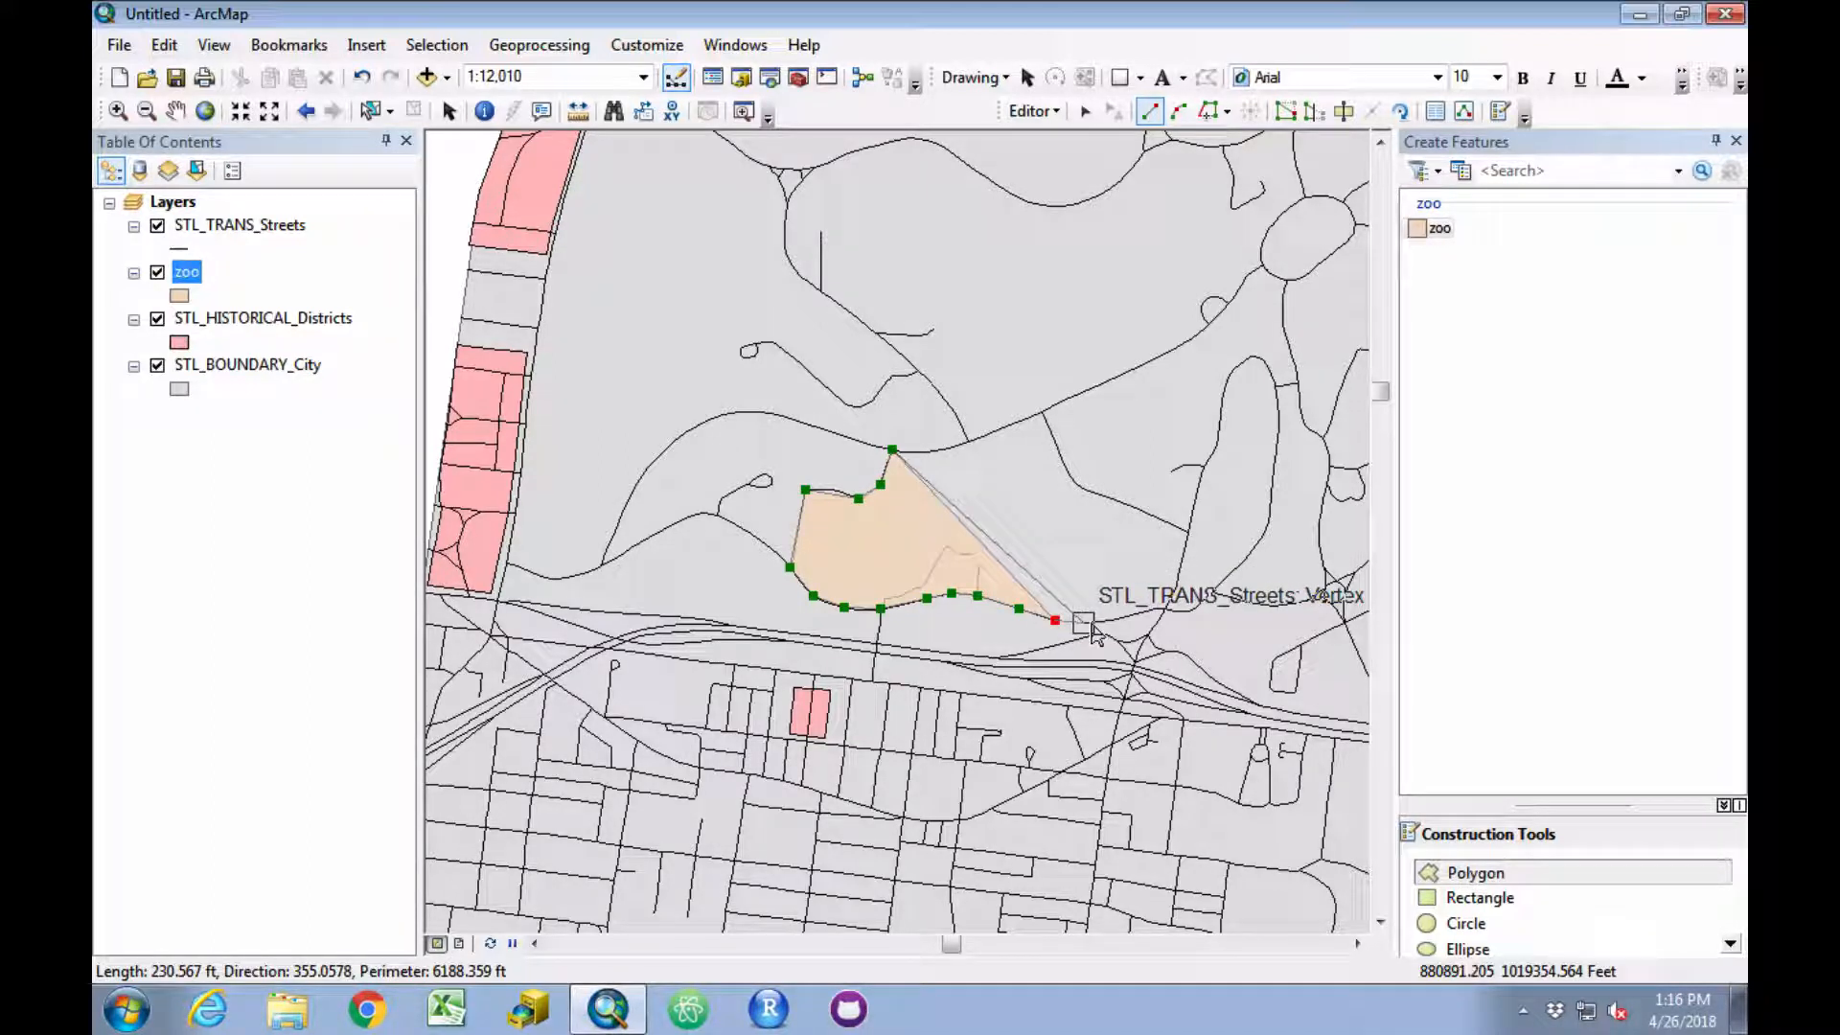
left_click(1082, 623)
left_click(1122, 618)
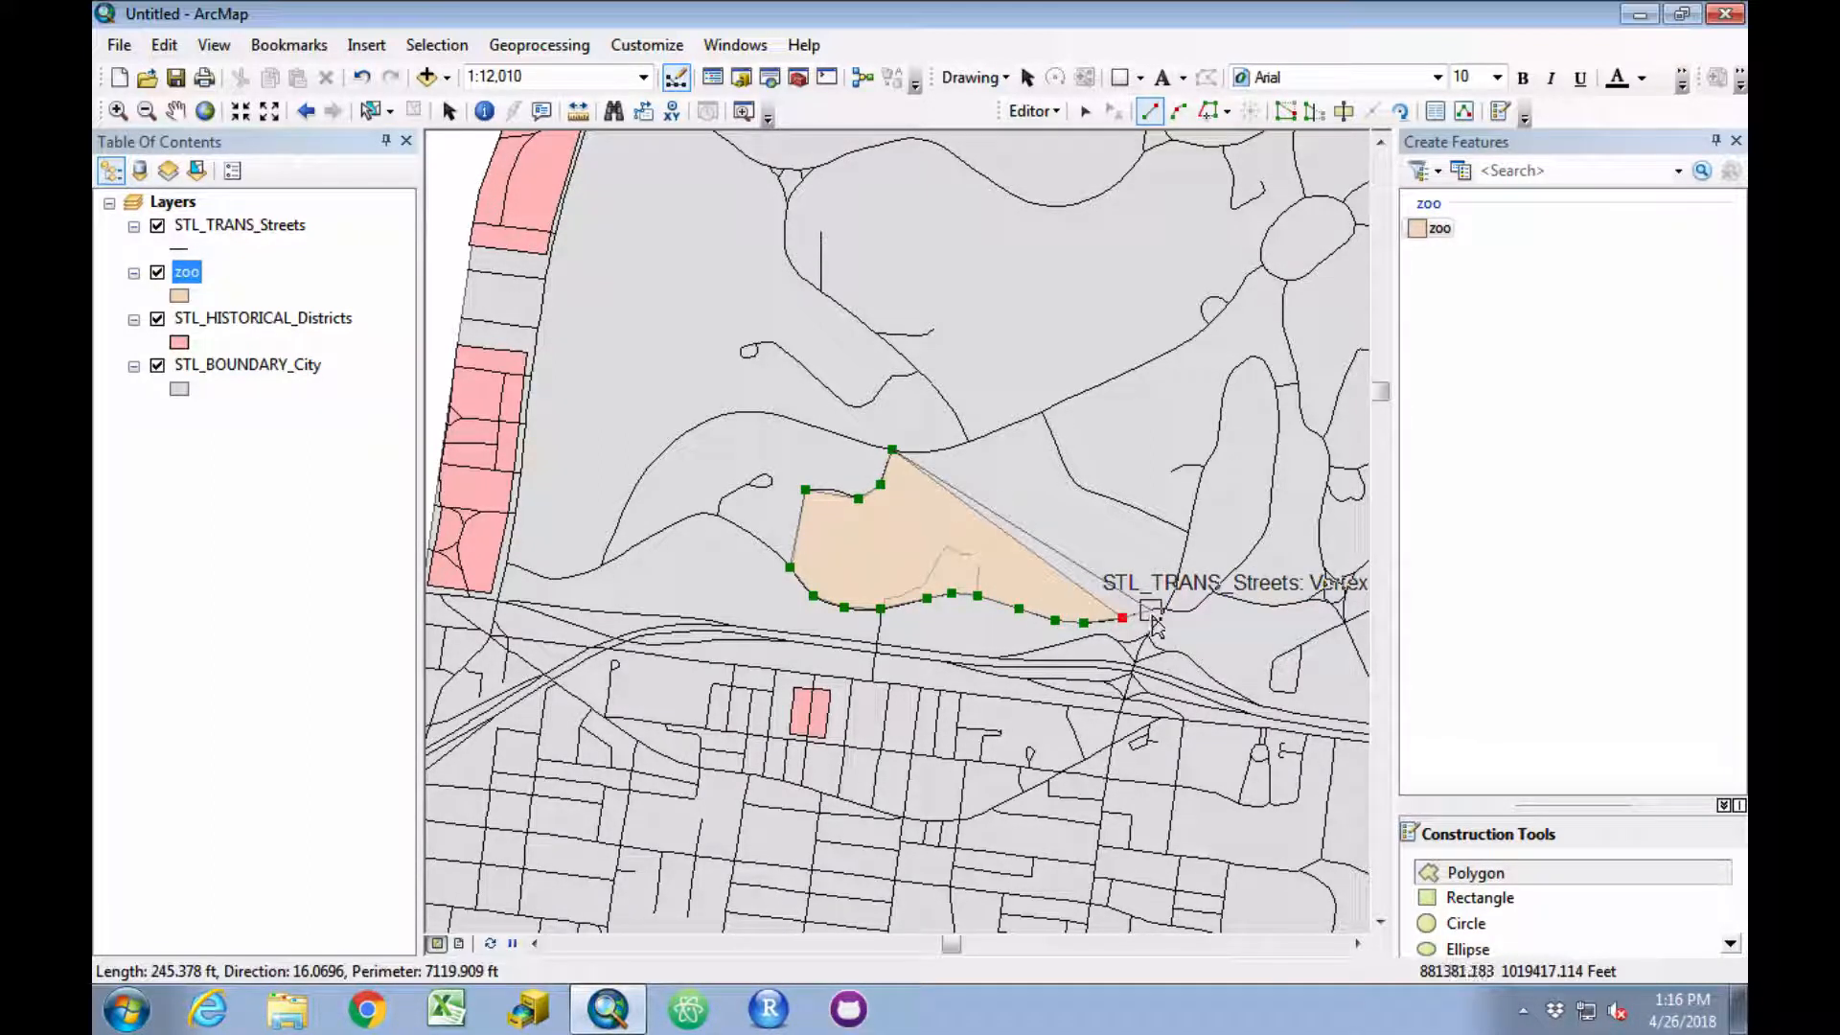
left_click(1150, 609)
left_click(1165, 609)
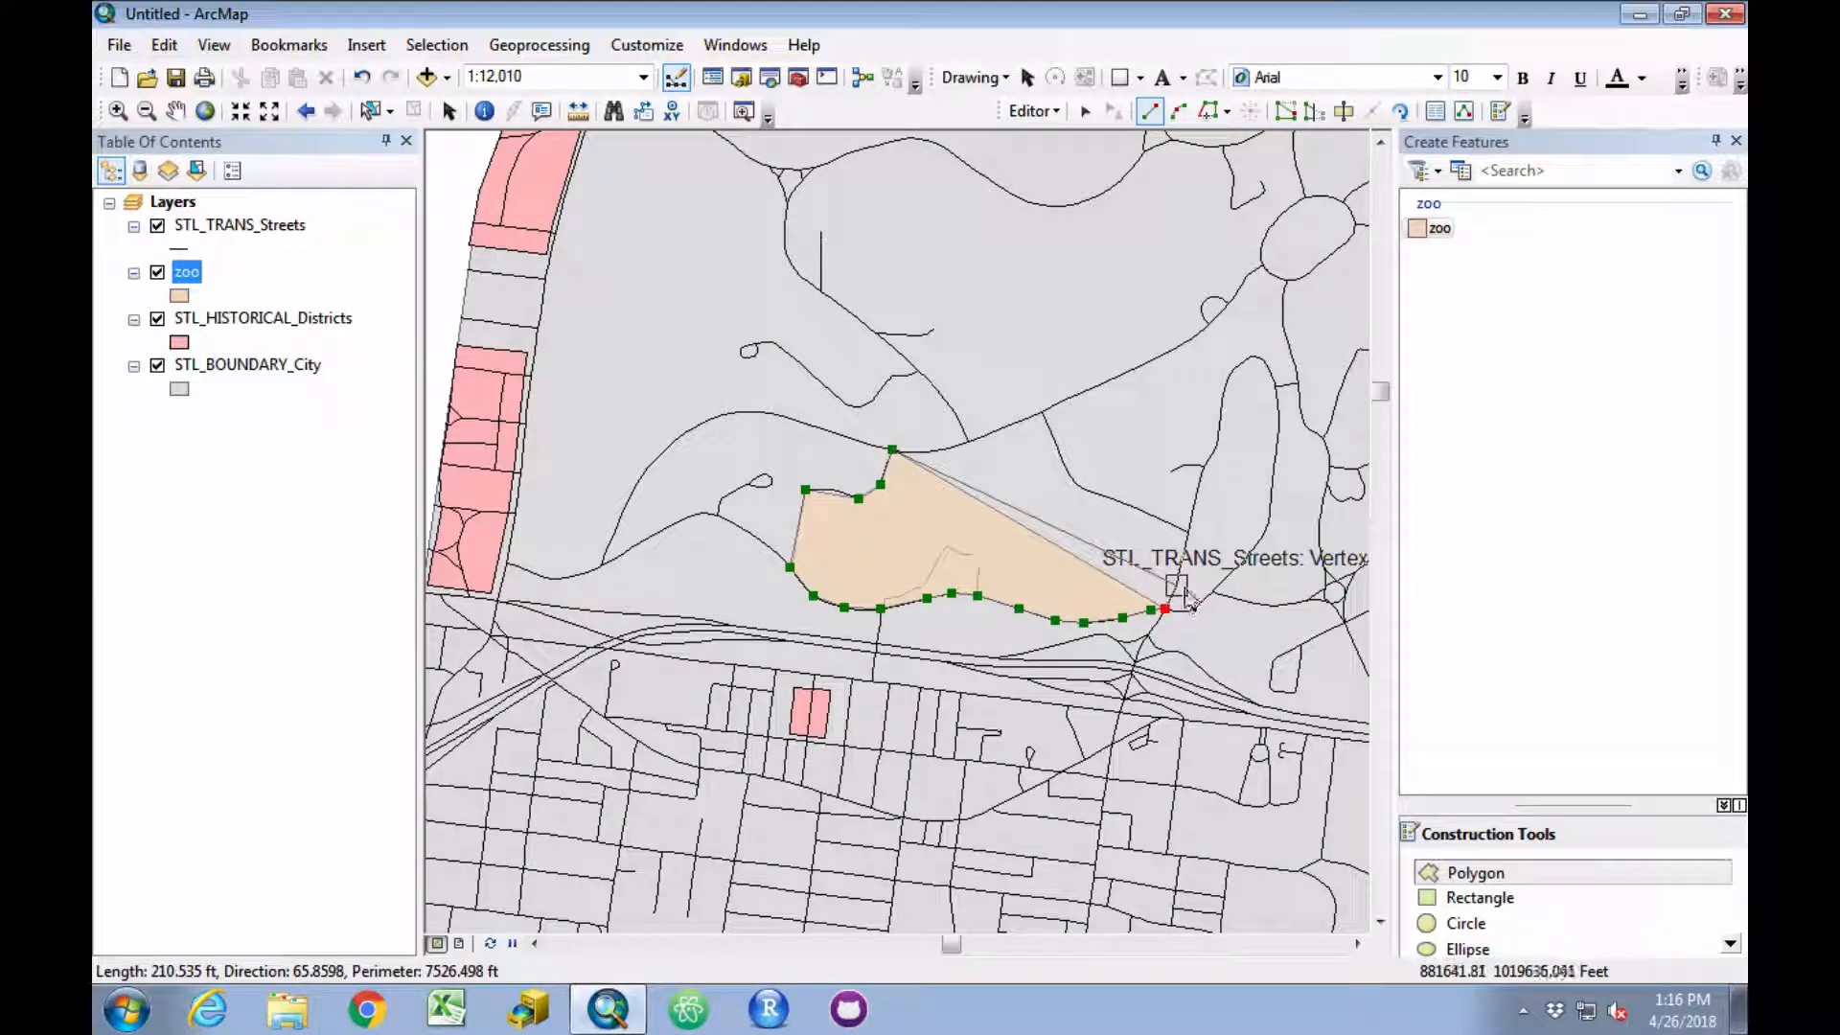
- Trace the zoo polygon's east side northward along the eastern street to the junction with the street heading northwest
left_click(1177, 584)
left_click(1184, 550)
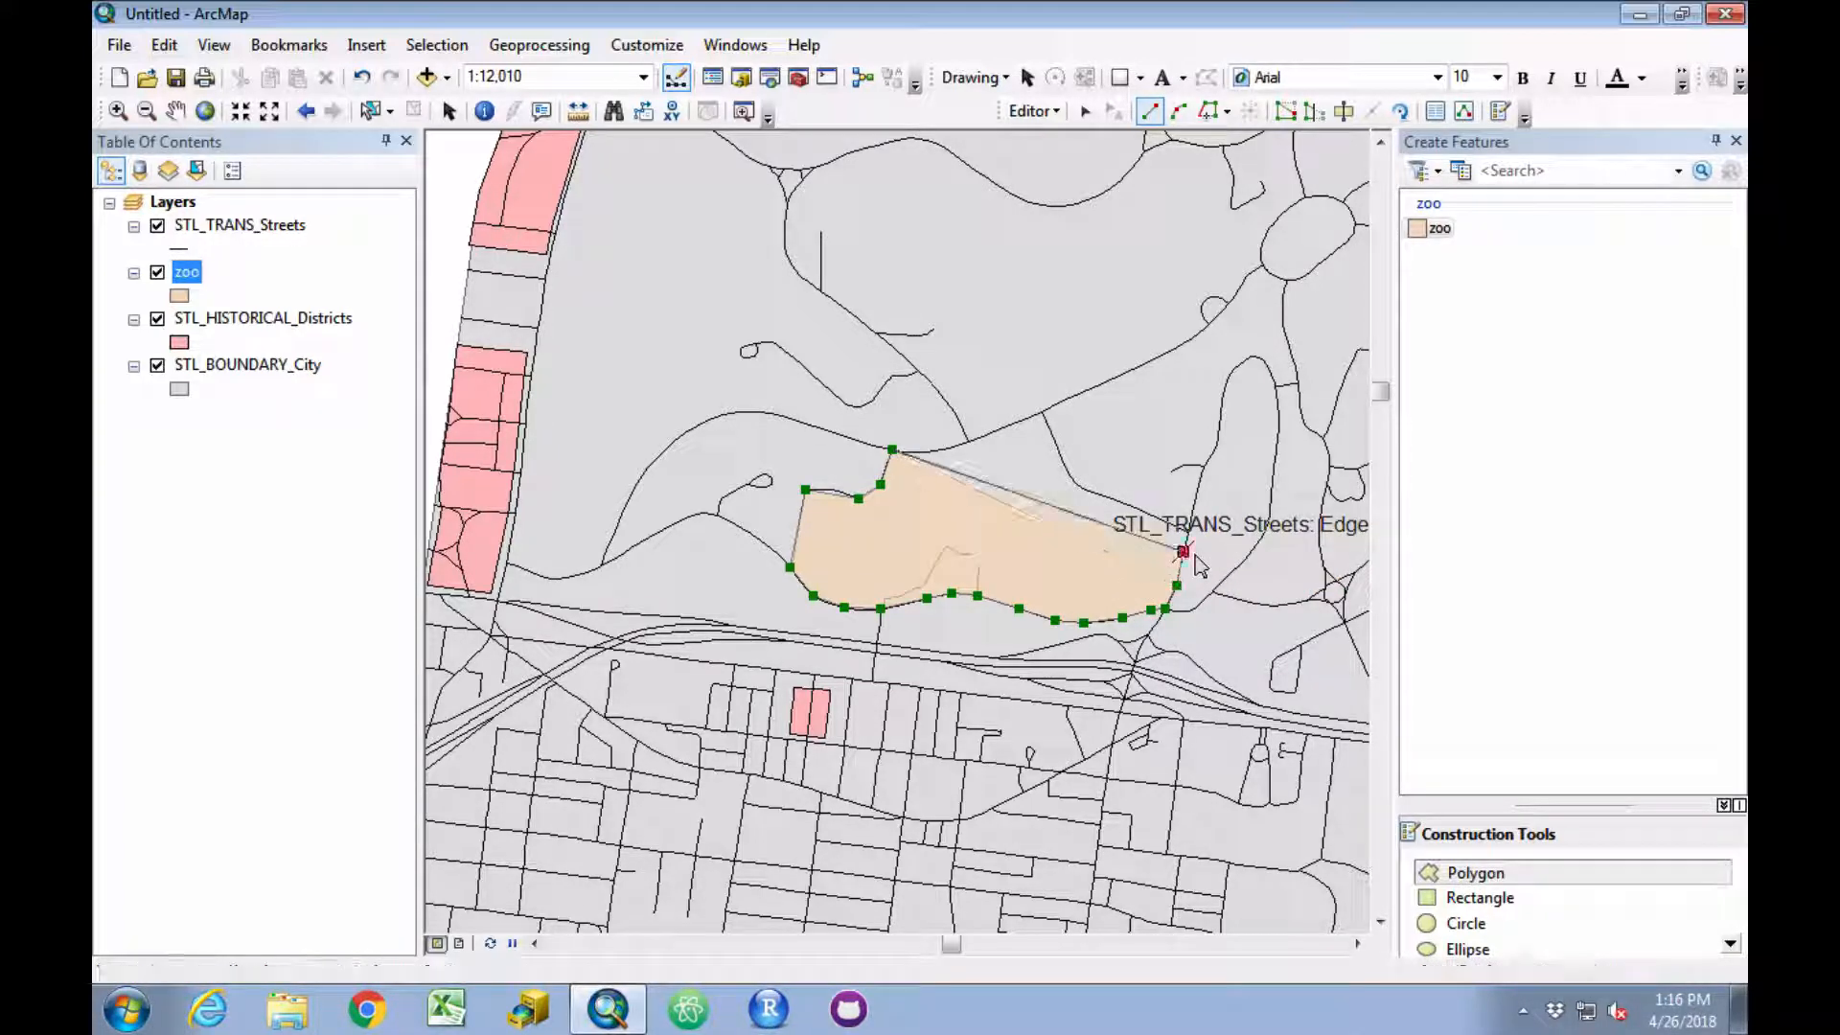
left_click(1186, 531)
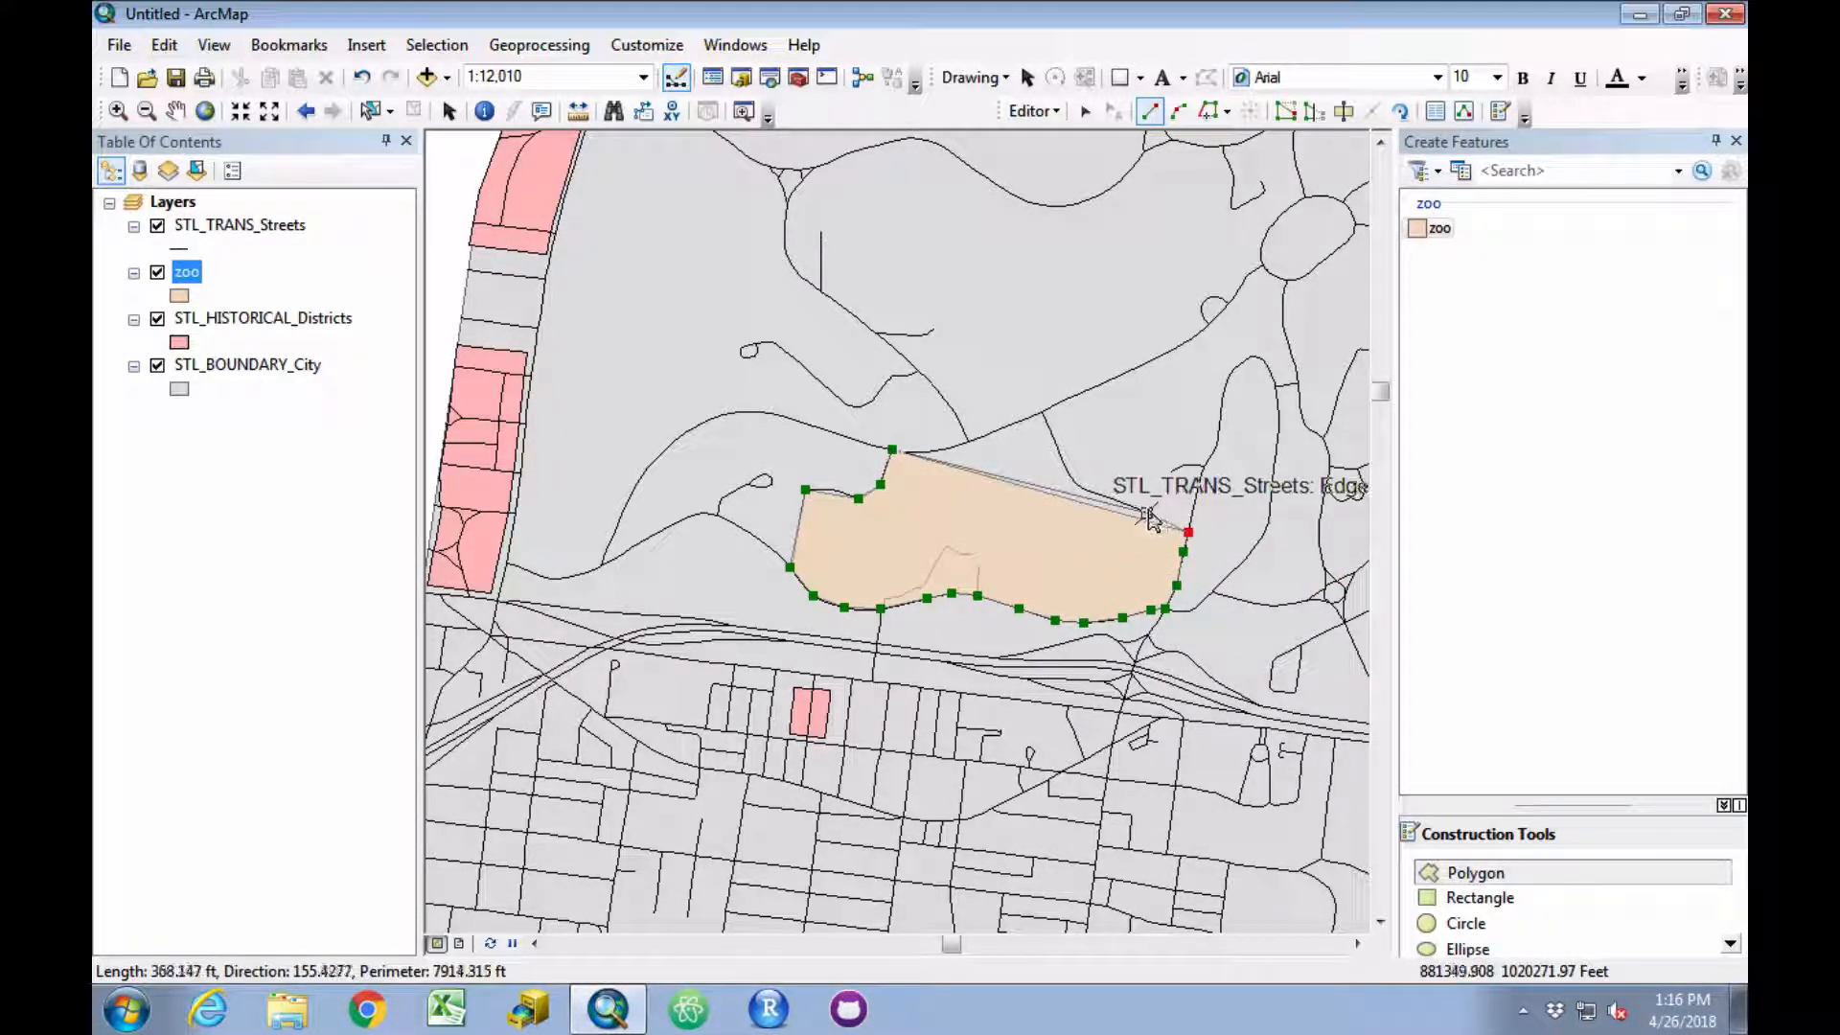
- Follow the connecting street northwest with polygon vertices up to its junction with the northern park road
left_click(1136, 509)
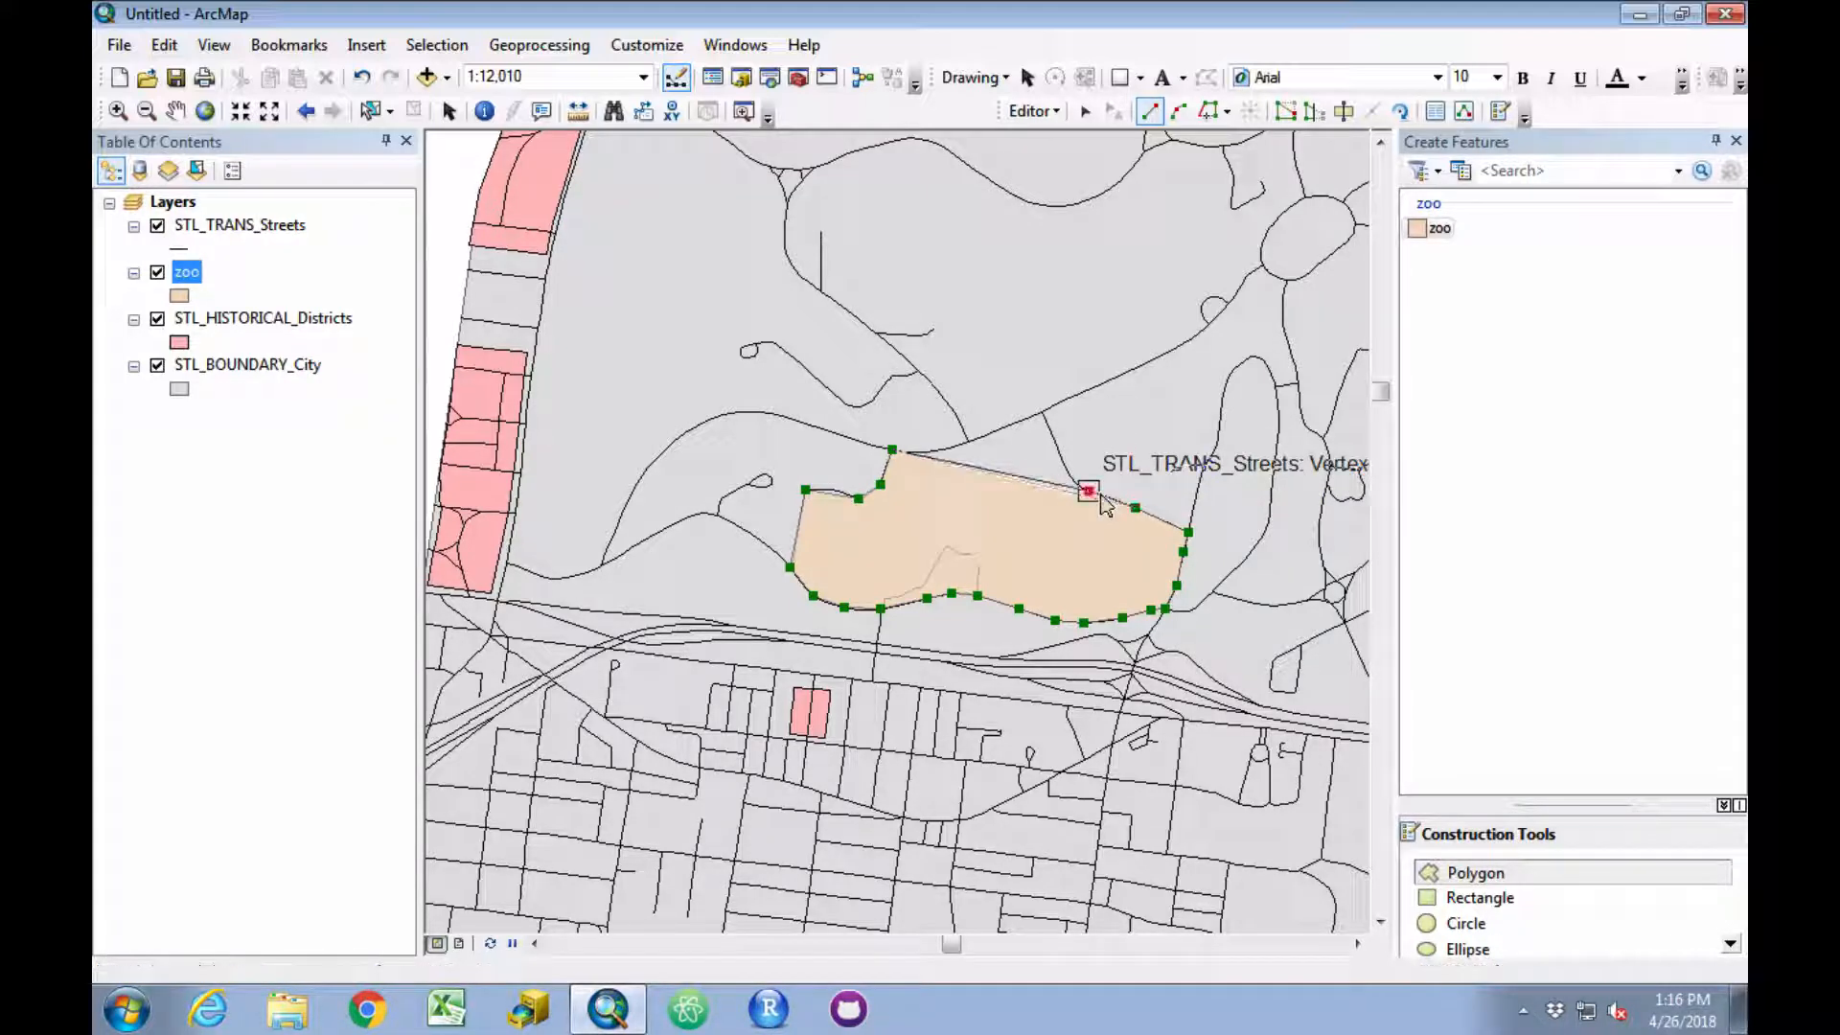
left_click(1088, 490)
left_click(1076, 484)
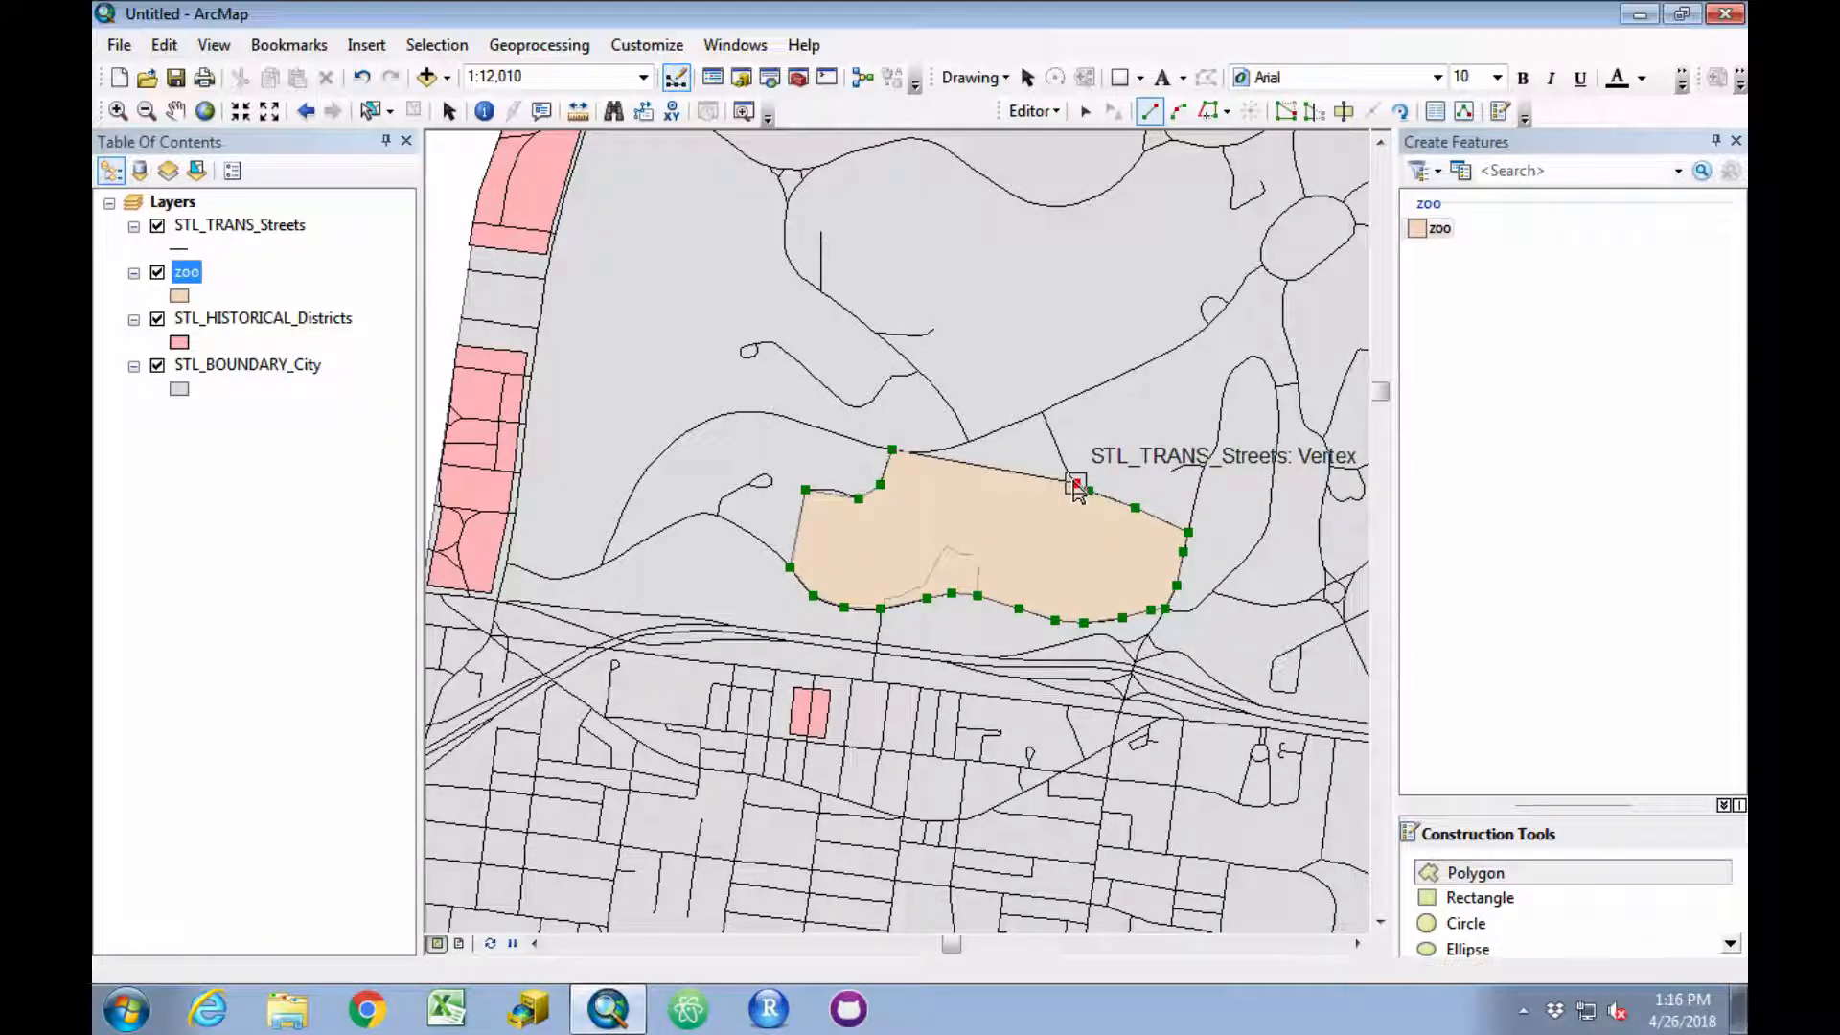
left_click(1064, 465)
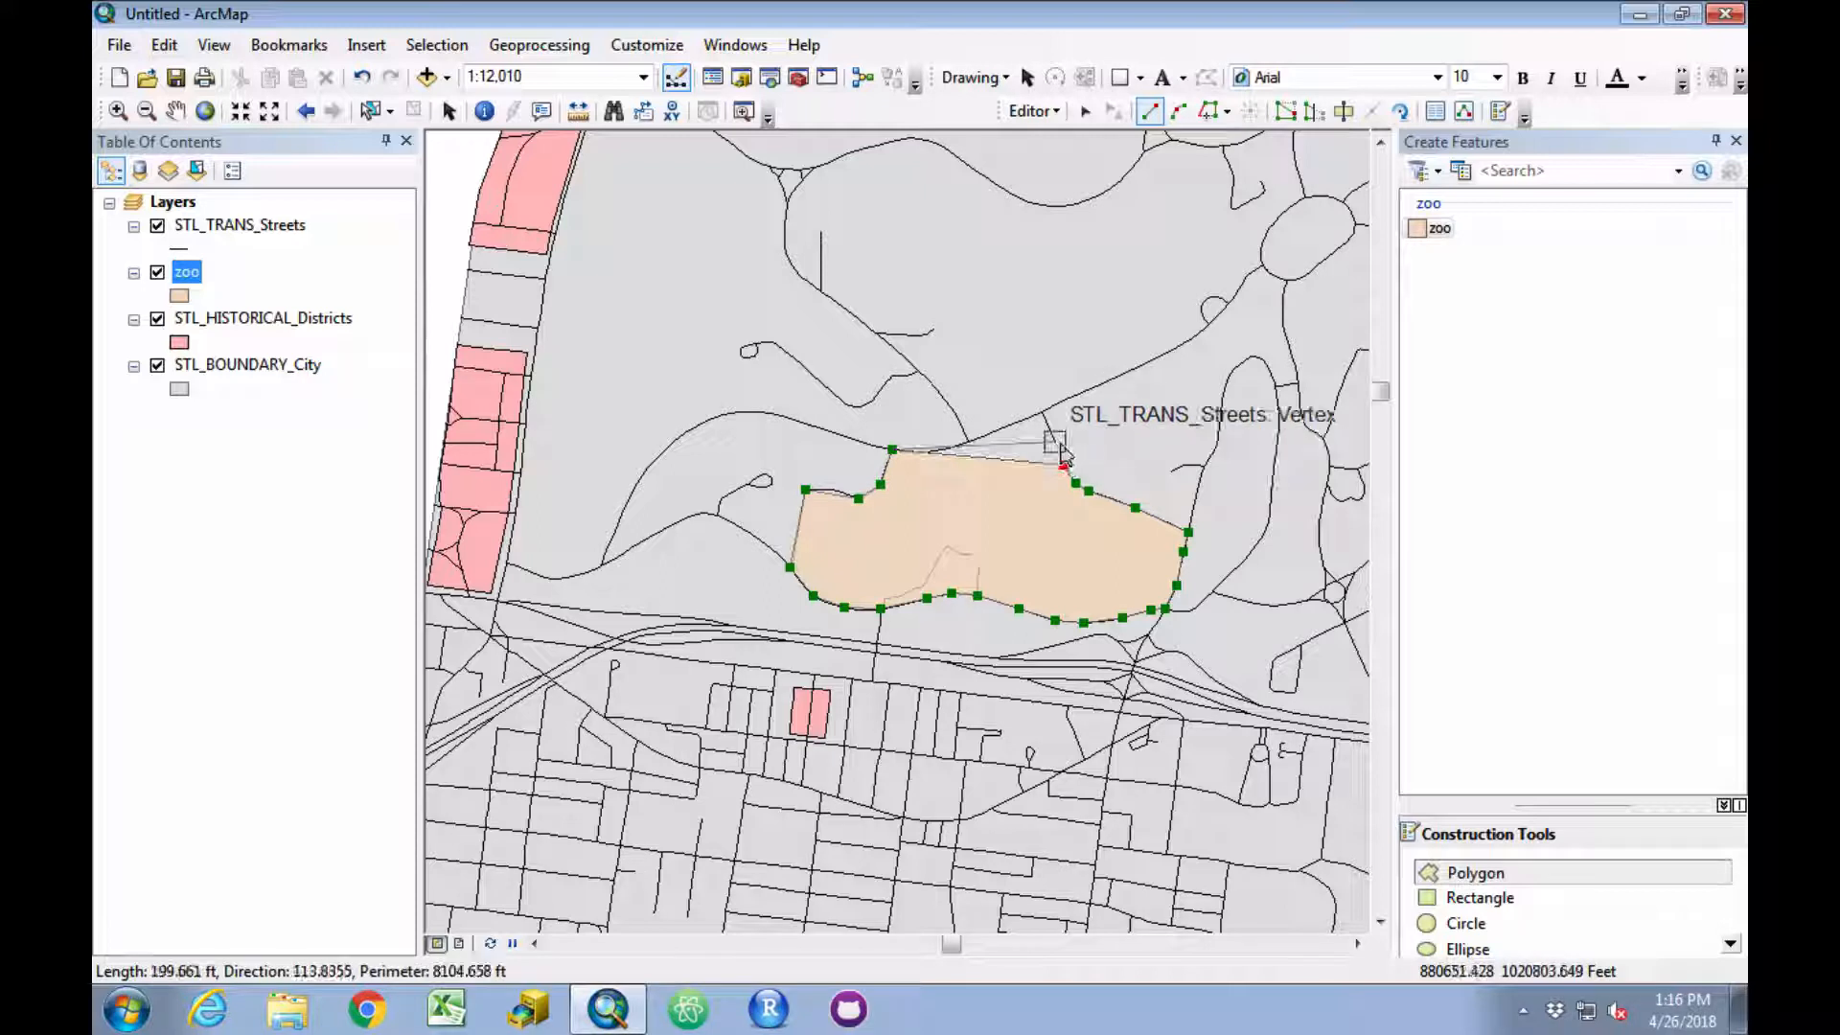
left_click(1055, 440)
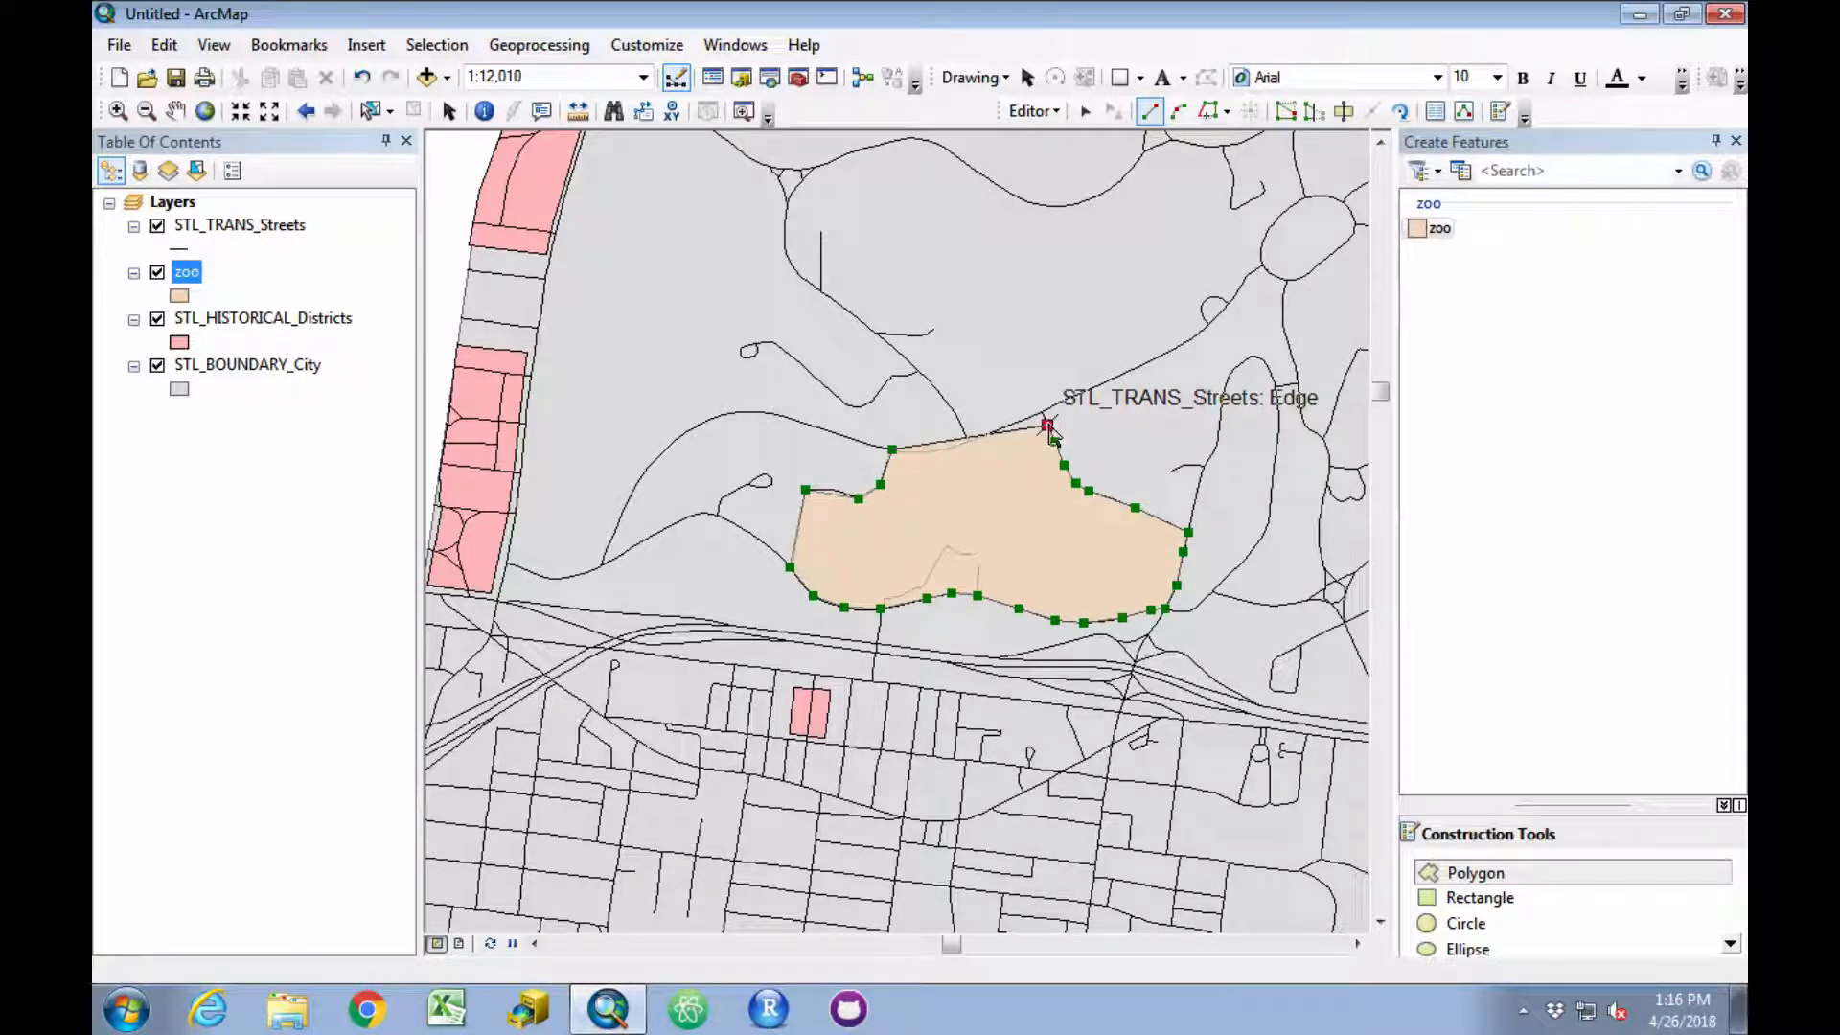
left_click(1043, 416)
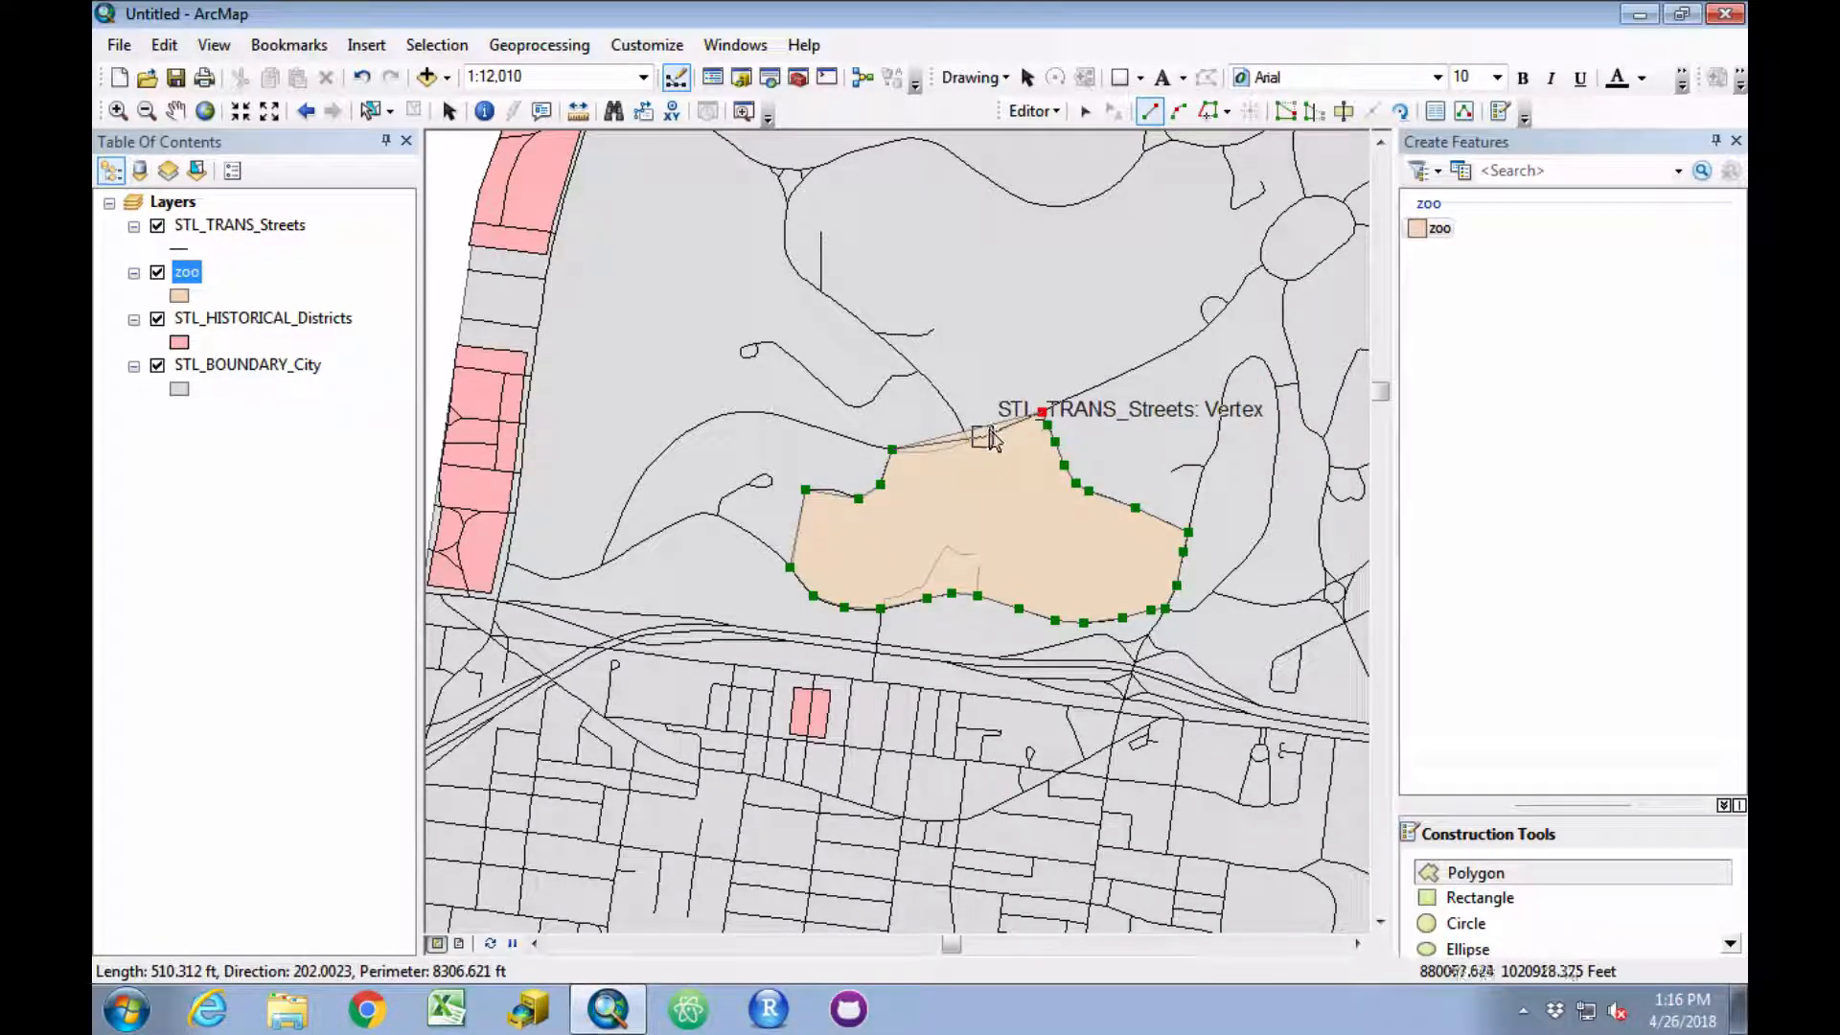
- Trace the northern park road southwest toward the starting vertex and finish the zoo polygon
left_click(983, 437)
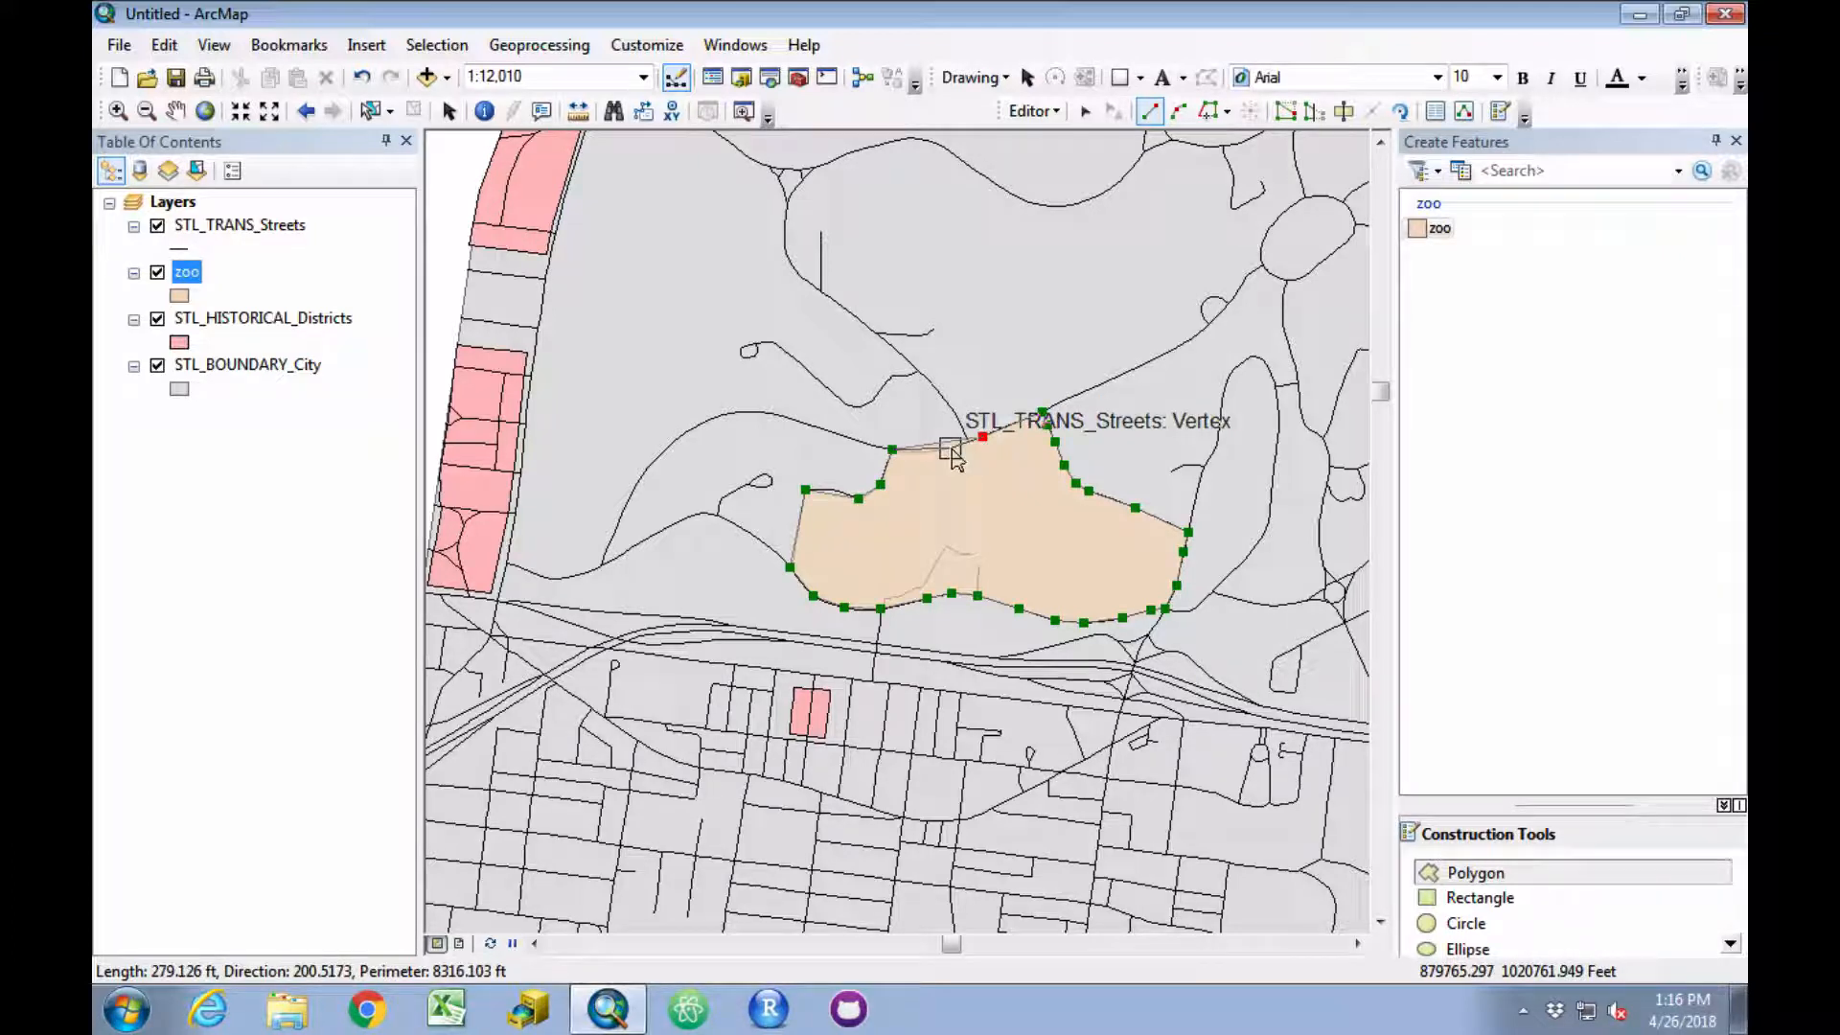
left_click(950, 447)
left_click(925, 451)
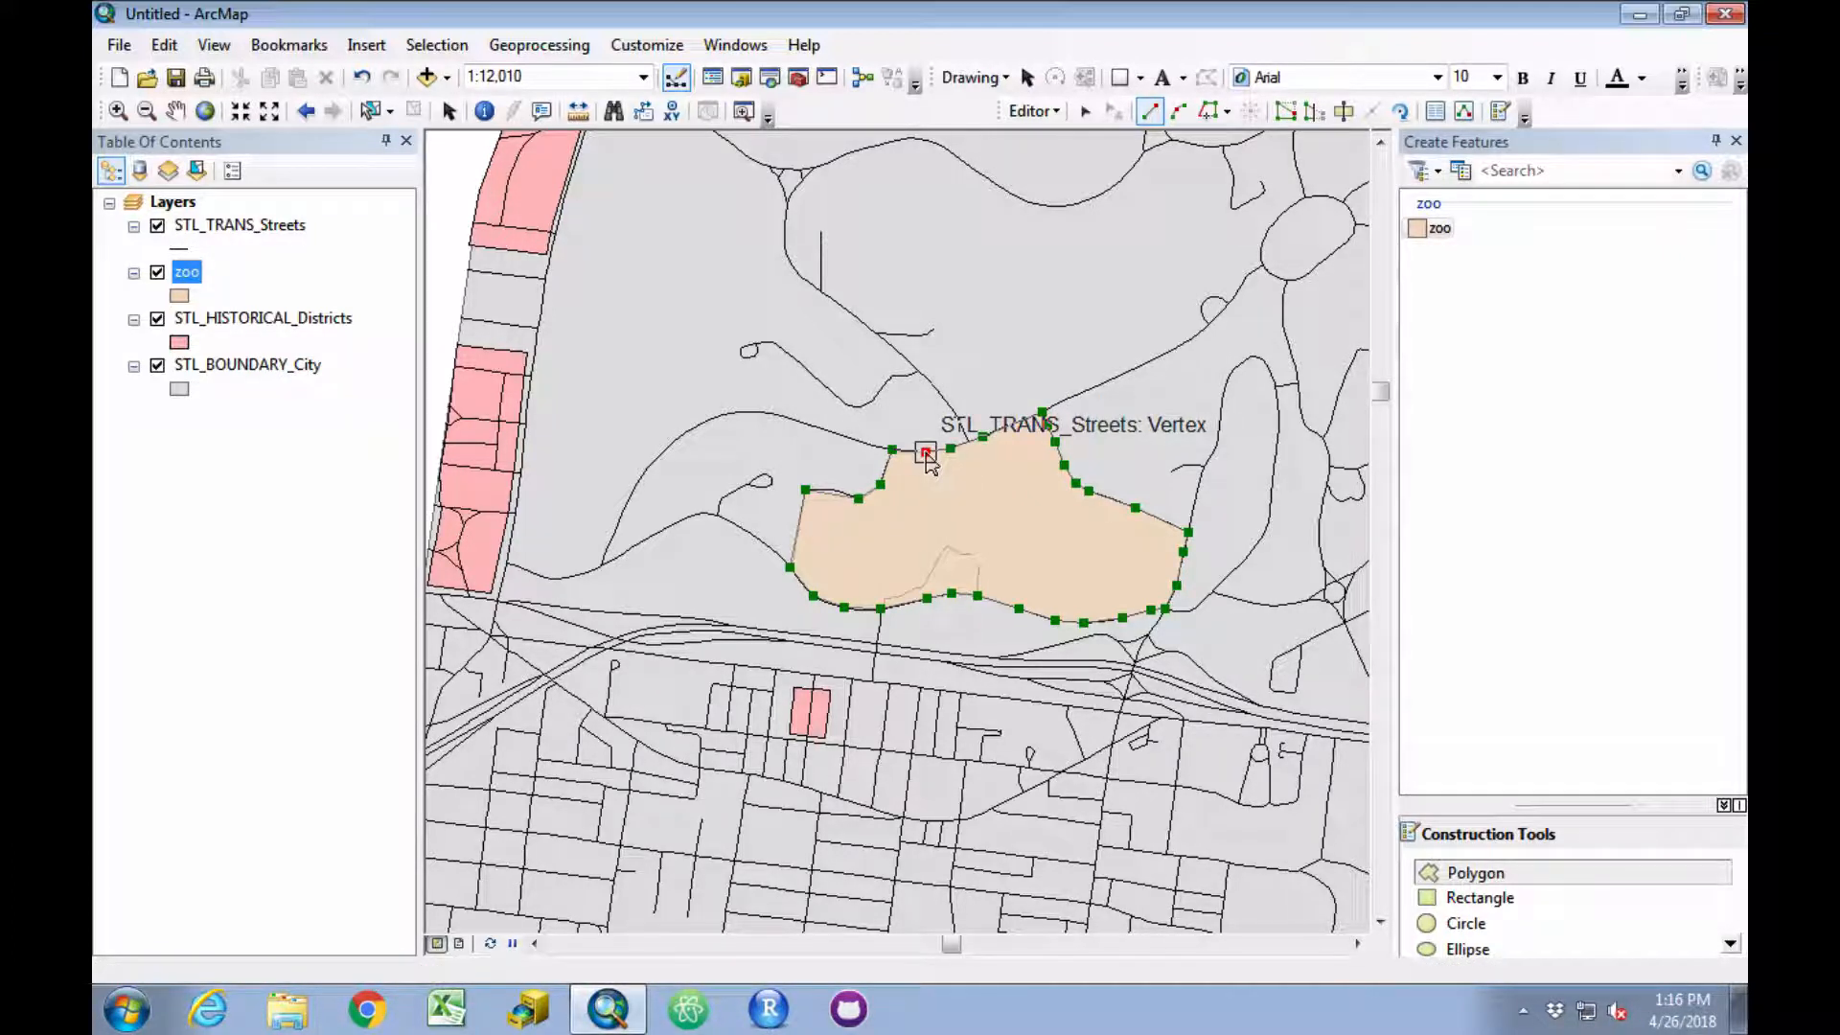
double_click(924, 450)
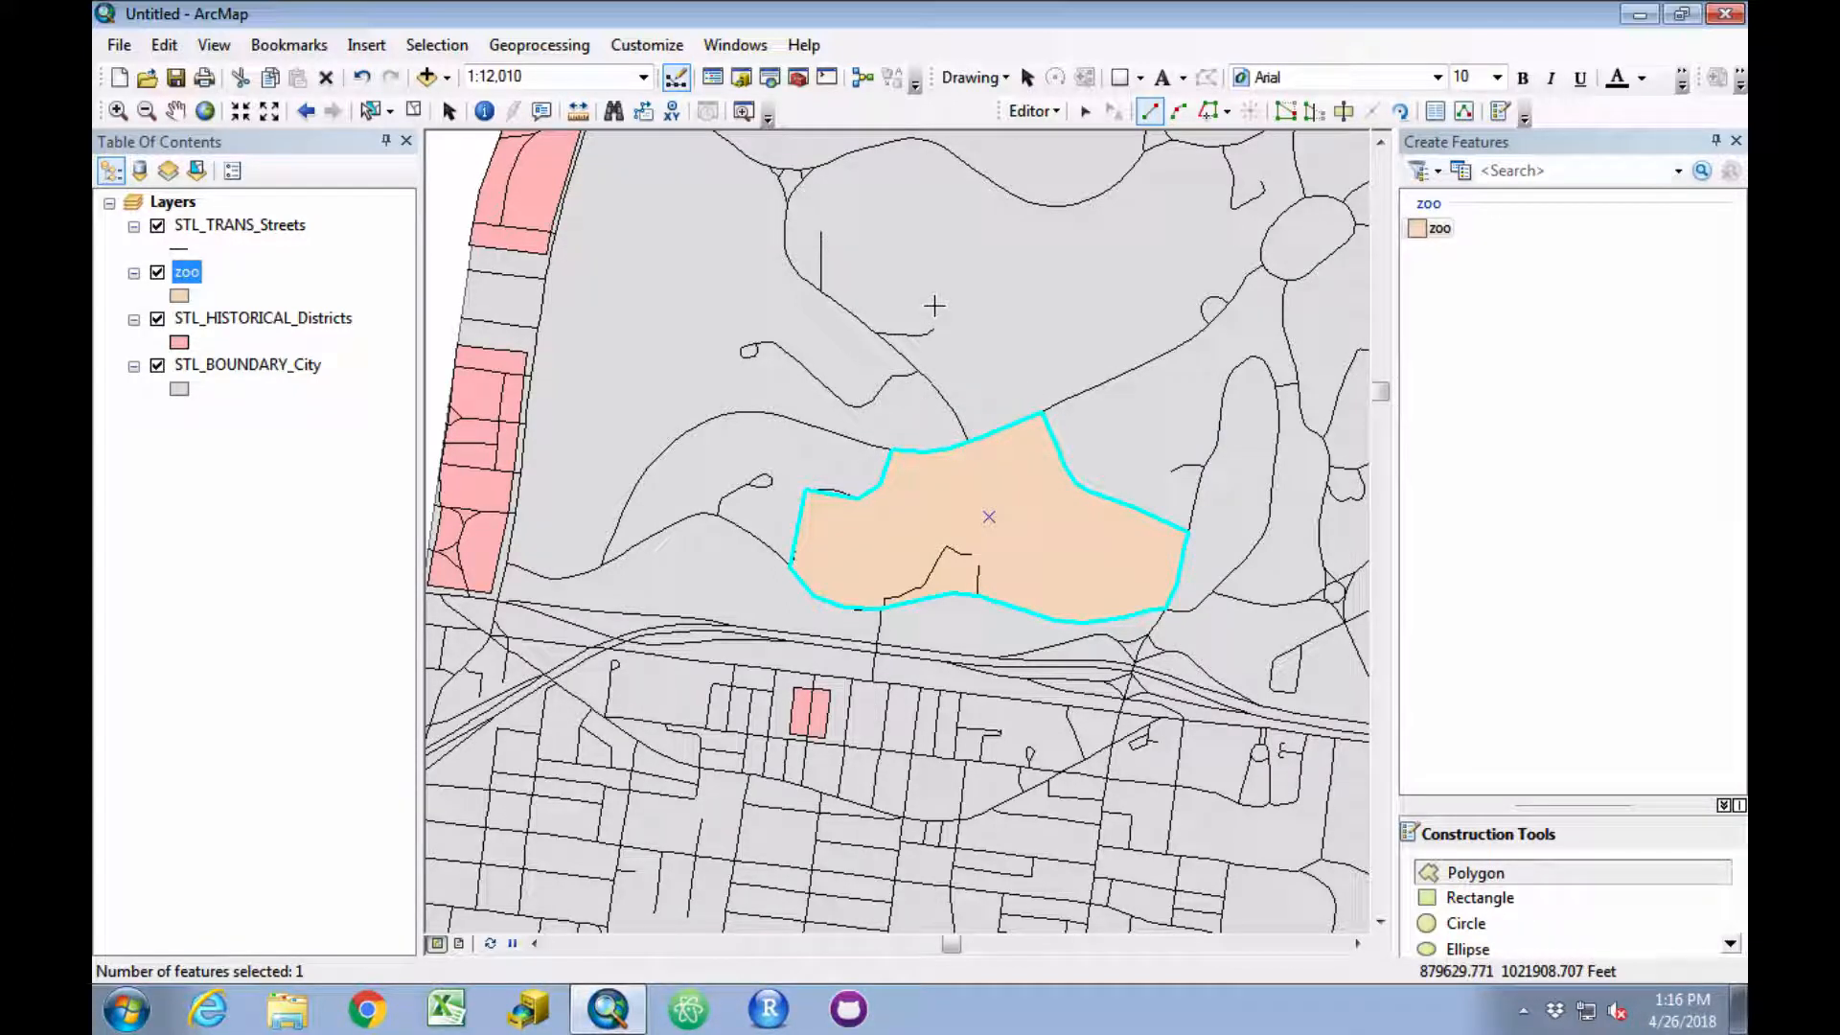
- Save the zoo layer's edits and stop the edit session
left_click(1033, 111)
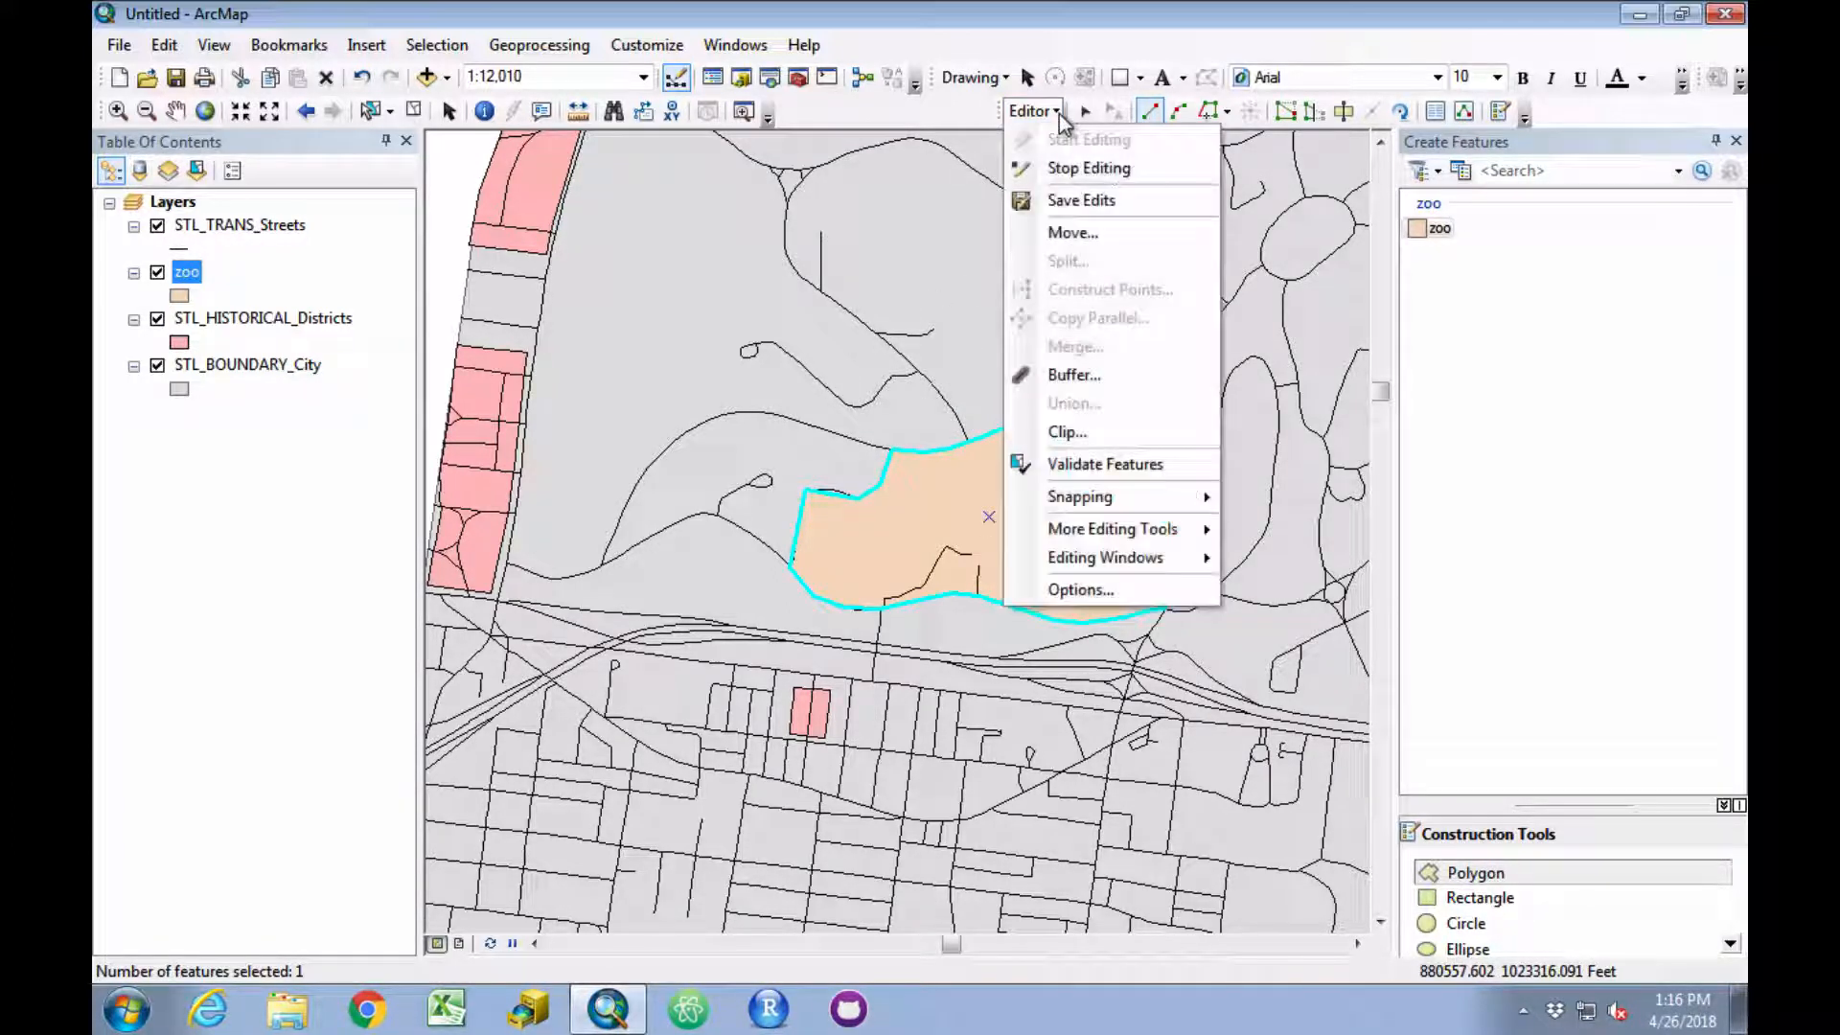
left_click(1071, 204)
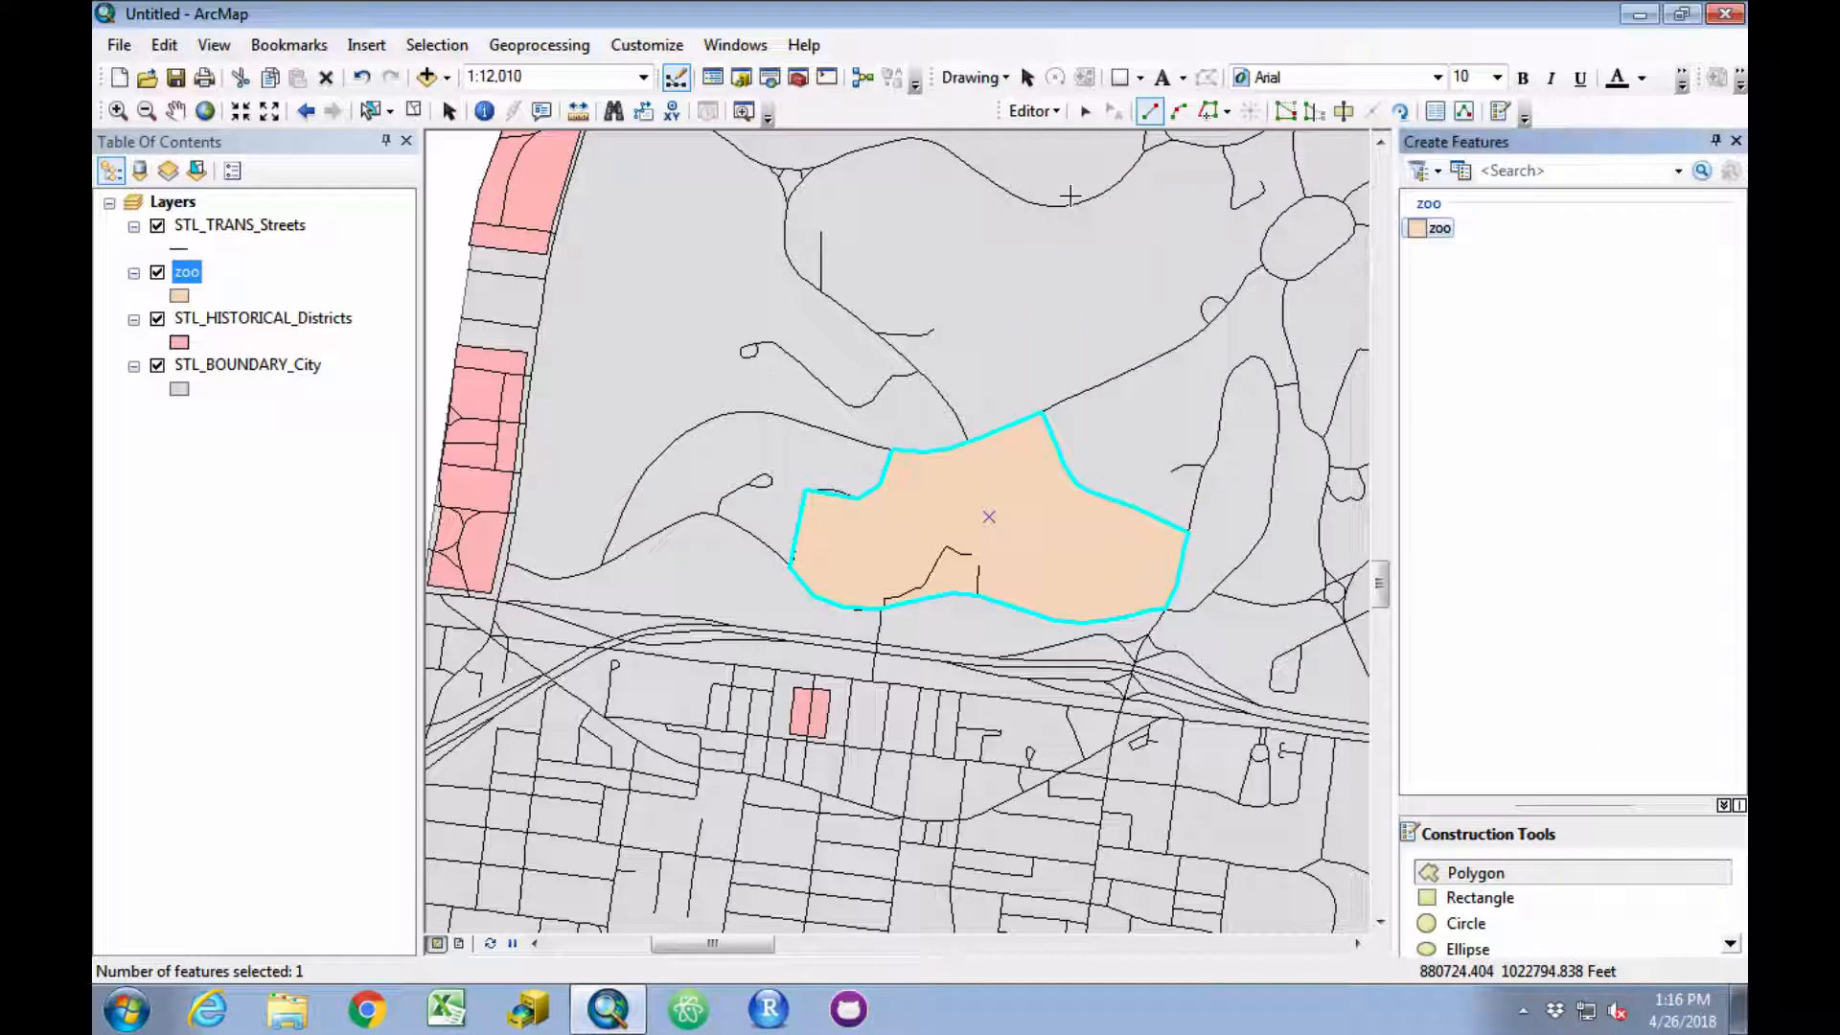
left_click(1058, 113)
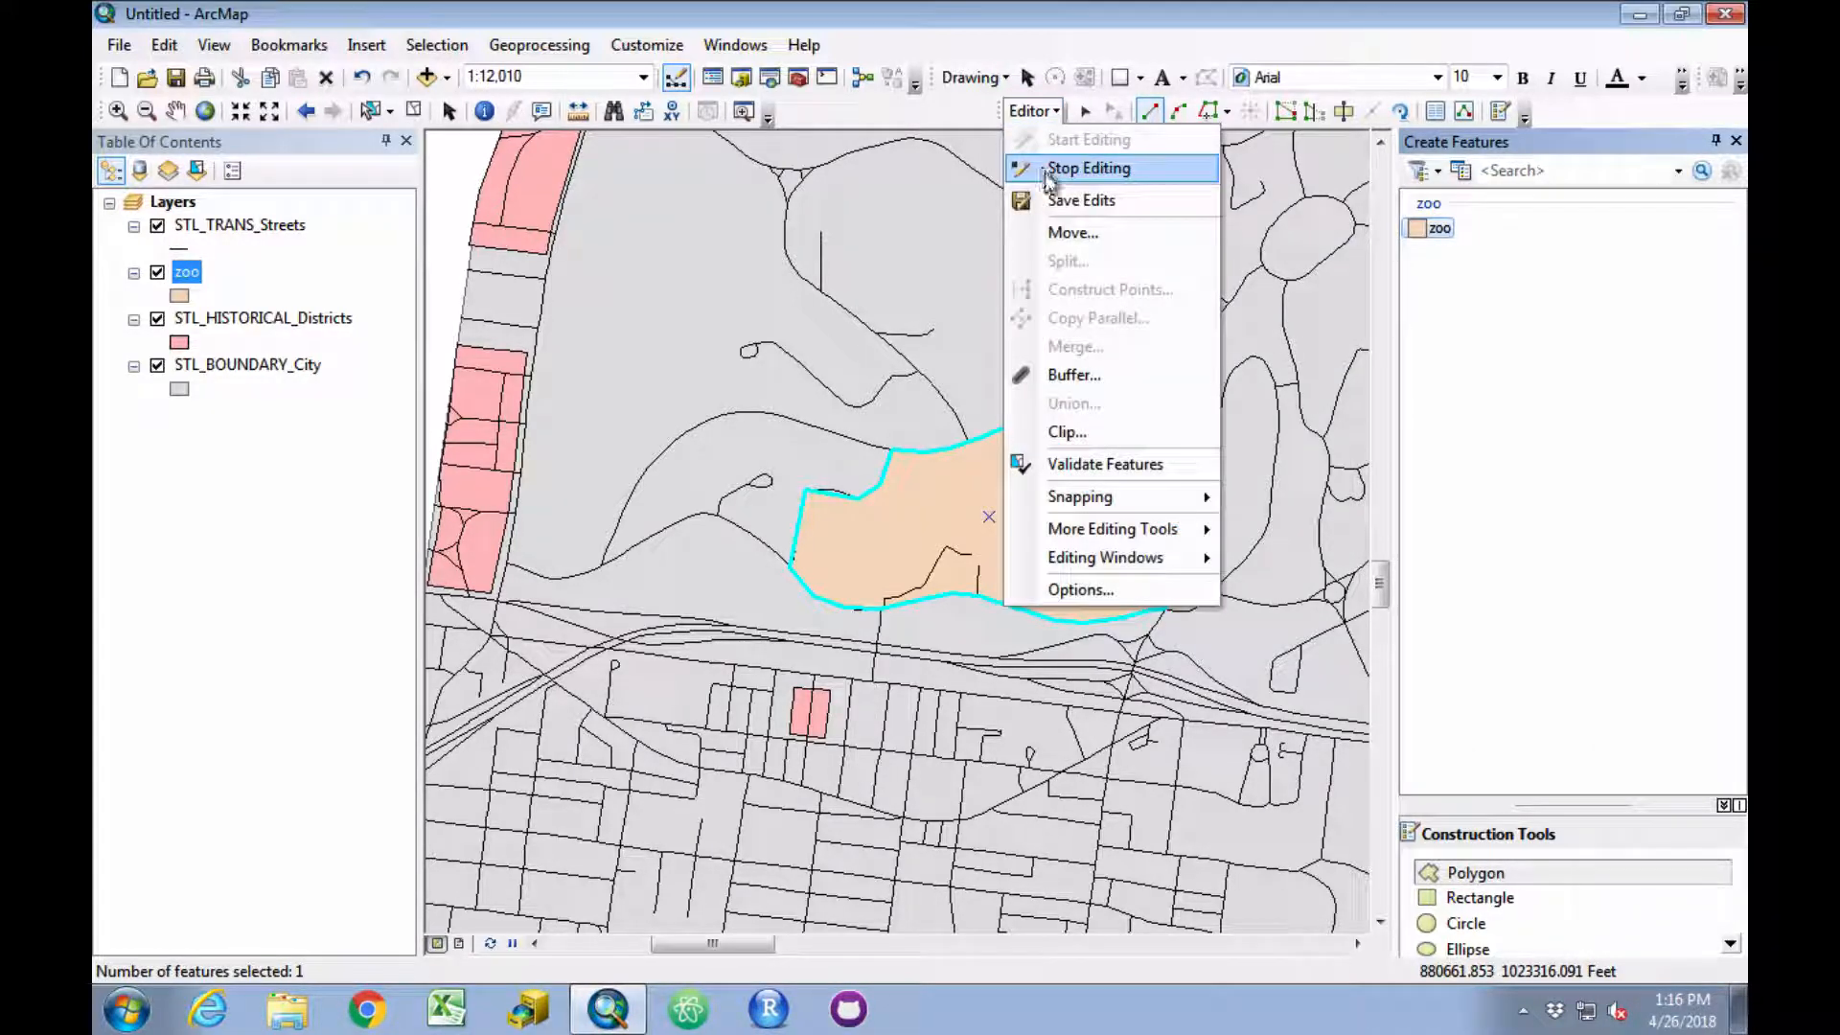
left_click(1075, 173)
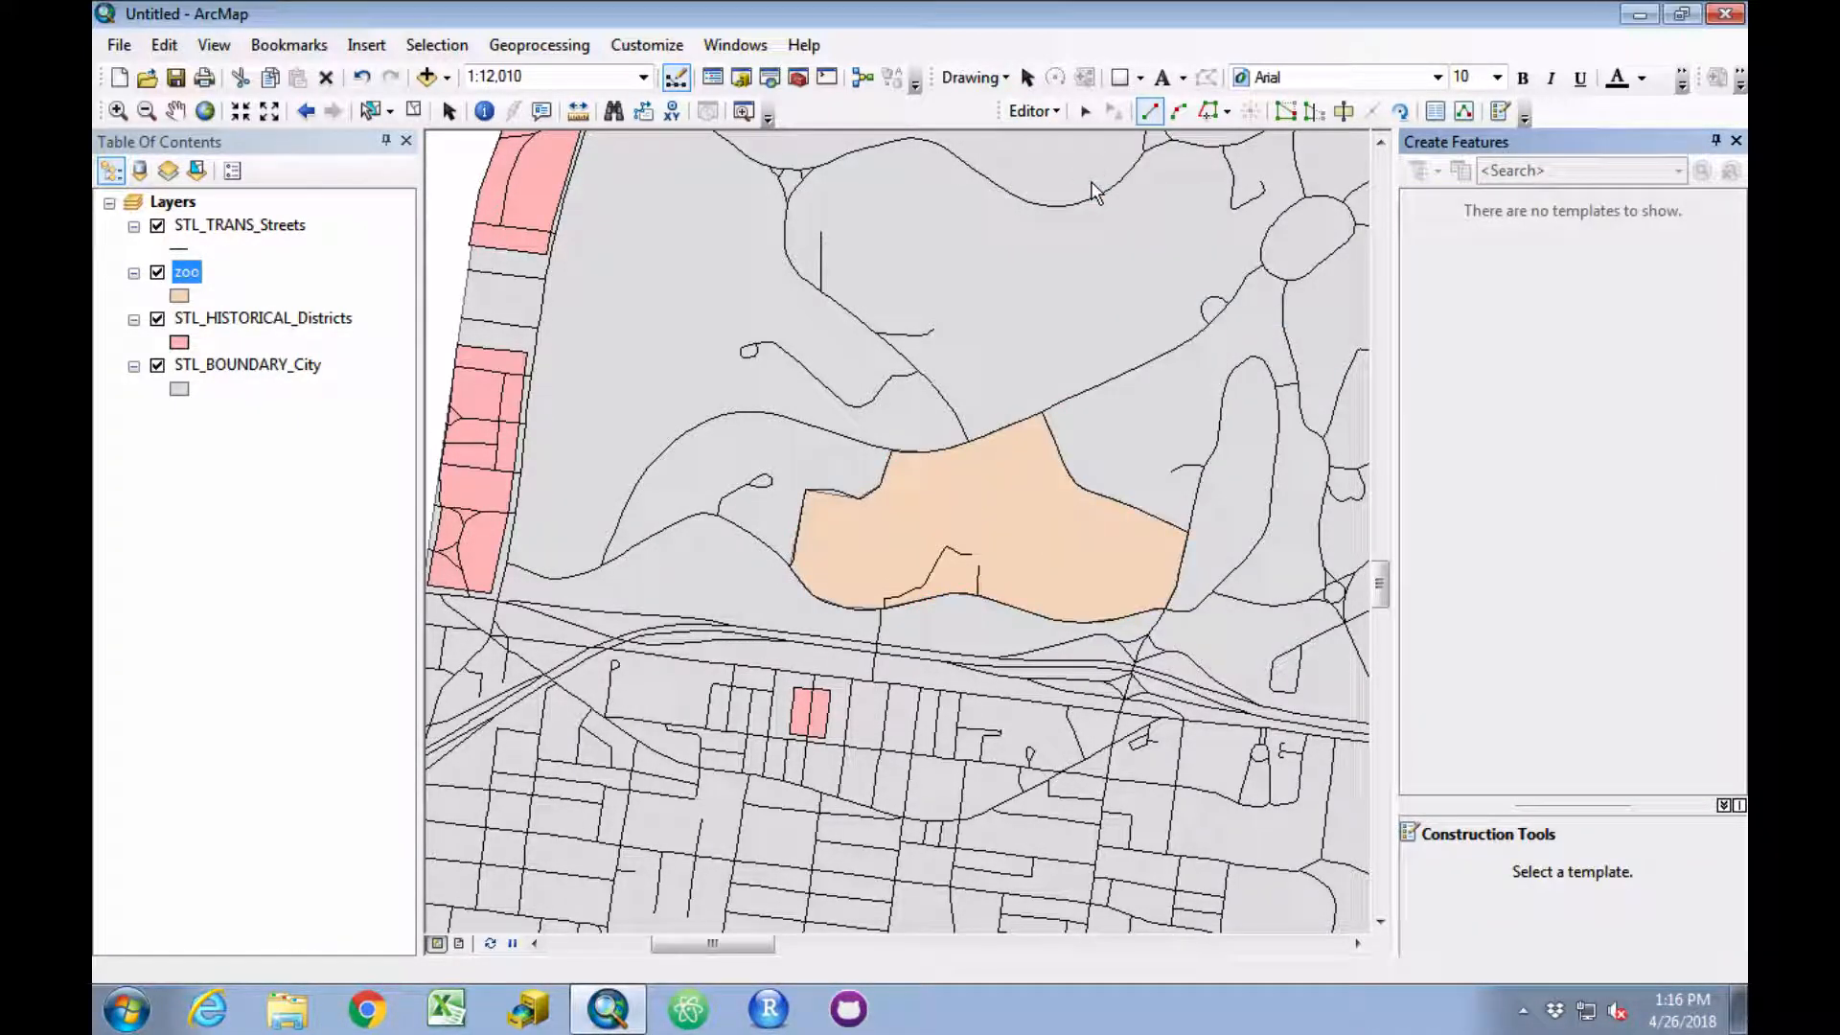